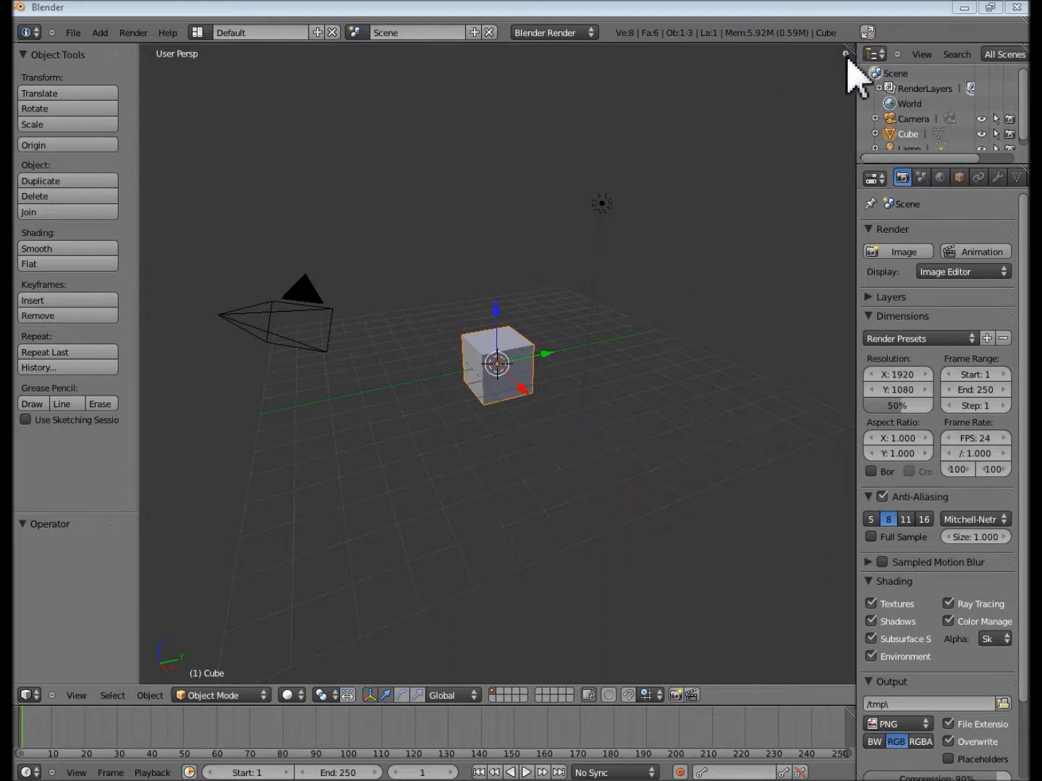
Step: Split the 3D view vertically into two areas and make the new area a UV/Image Editor
drag(856, 46, 595, 218)
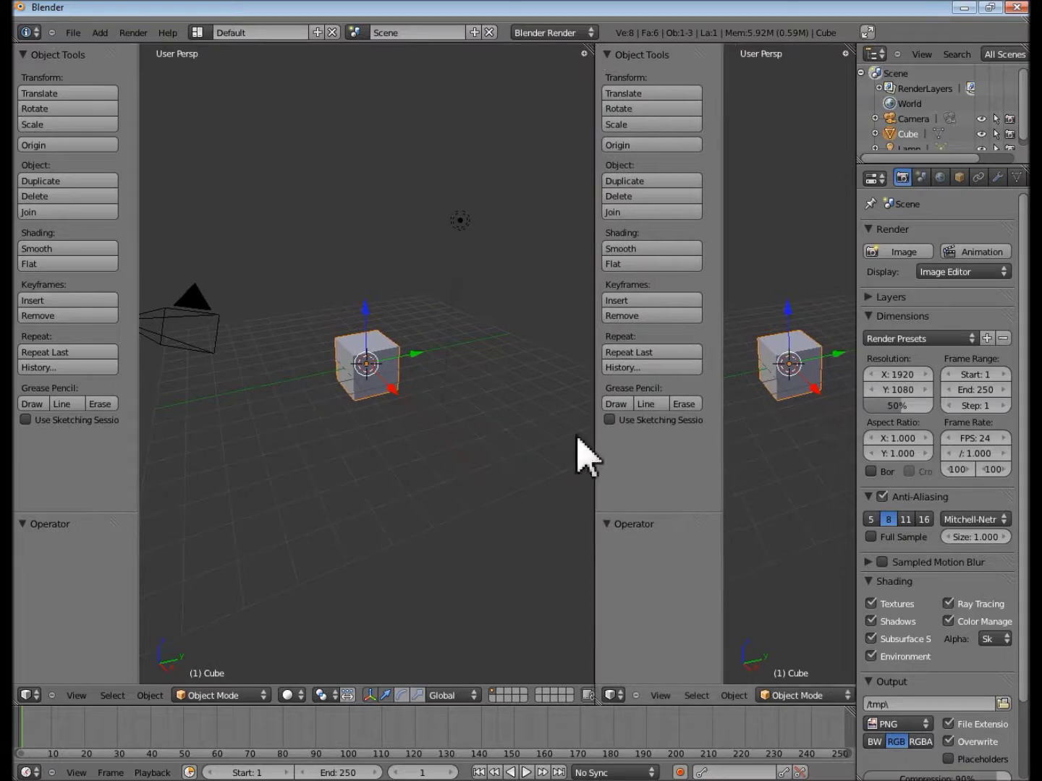
click(611, 696)
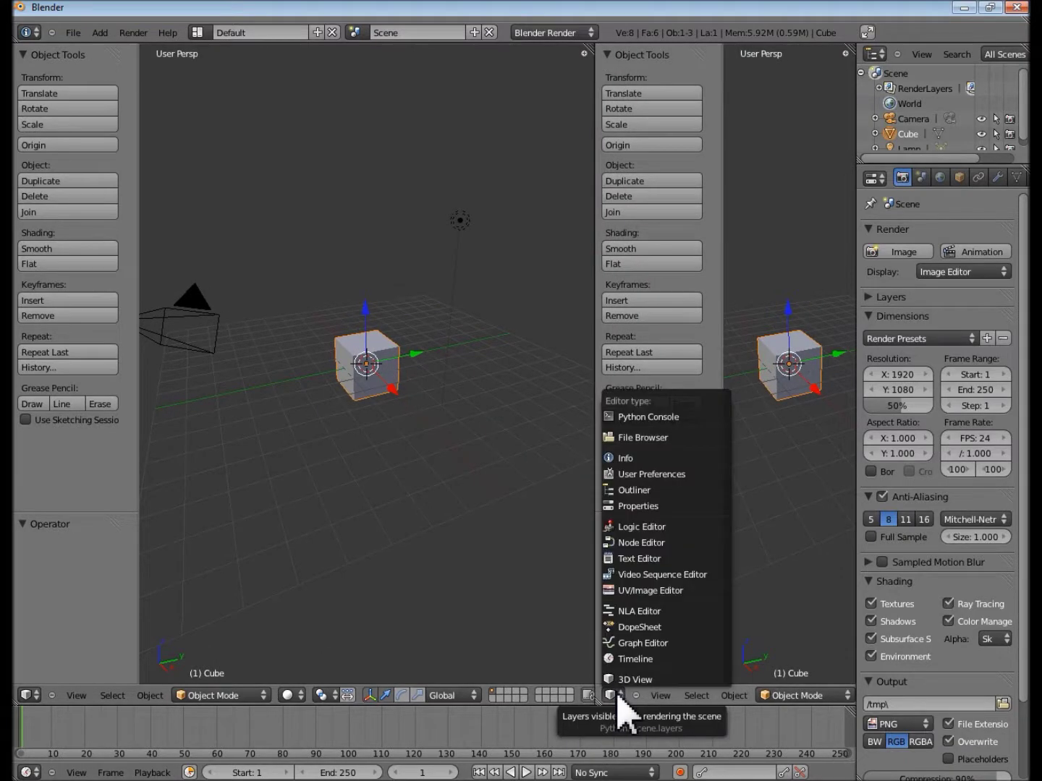
click(658, 592)
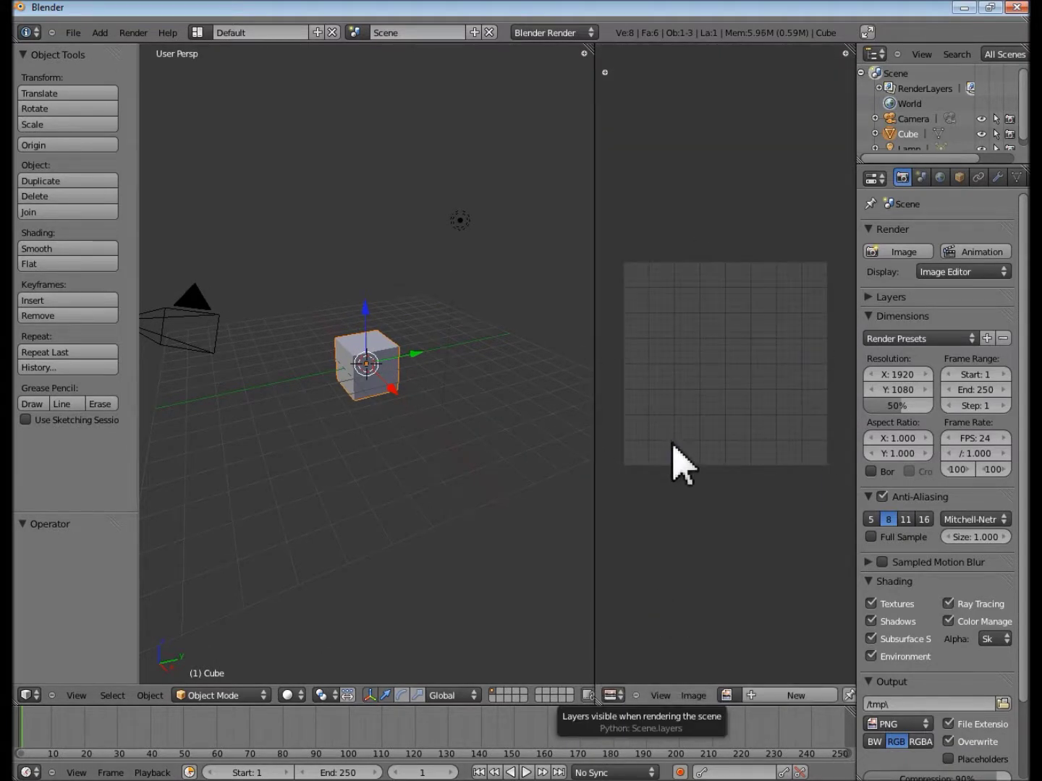
Step: Create a new 1024 × 1024 image named CubeMap with a dark blue fill colour (R 0, G 0, B 0.422)
click(767, 695)
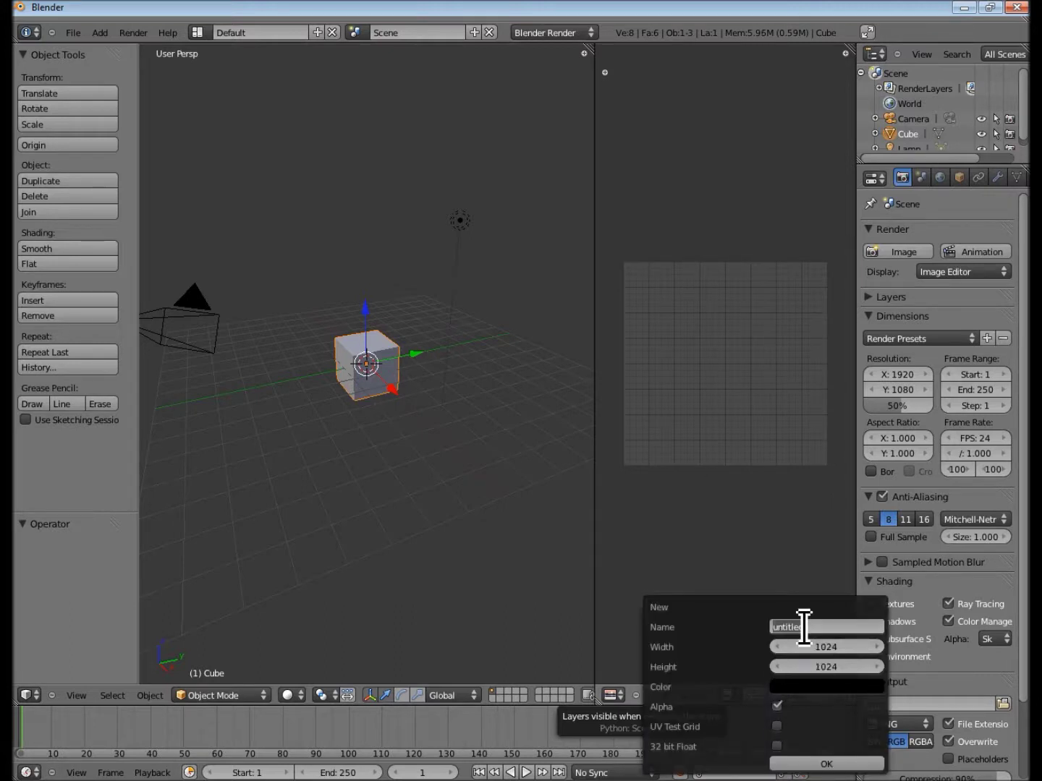
text(CubeMap)
key(Return)
click(816, 686)
drag(761, 651, 803, 648)
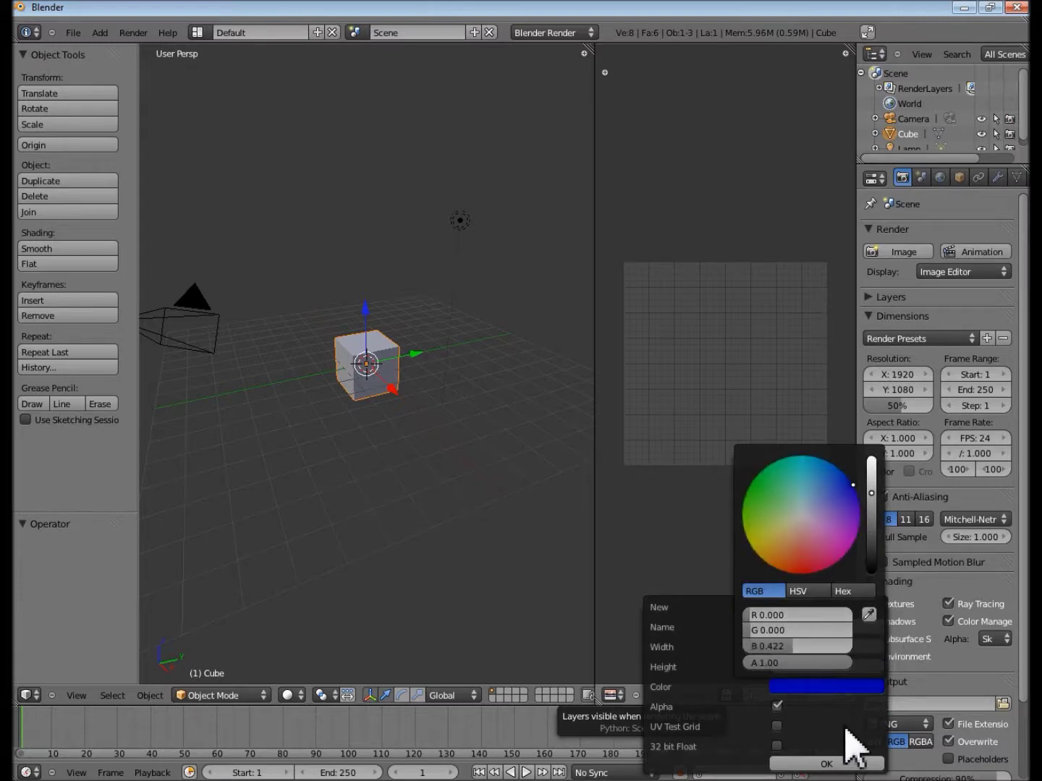
click(826, 727)
click(778, 727)
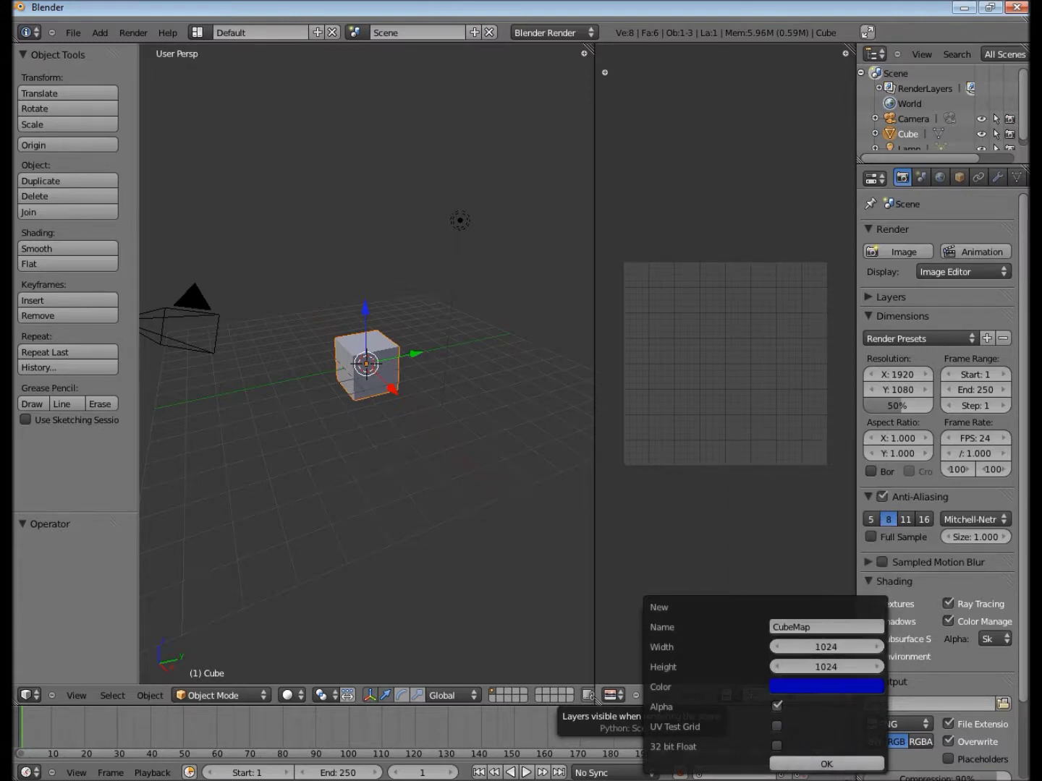
click(826, 765)
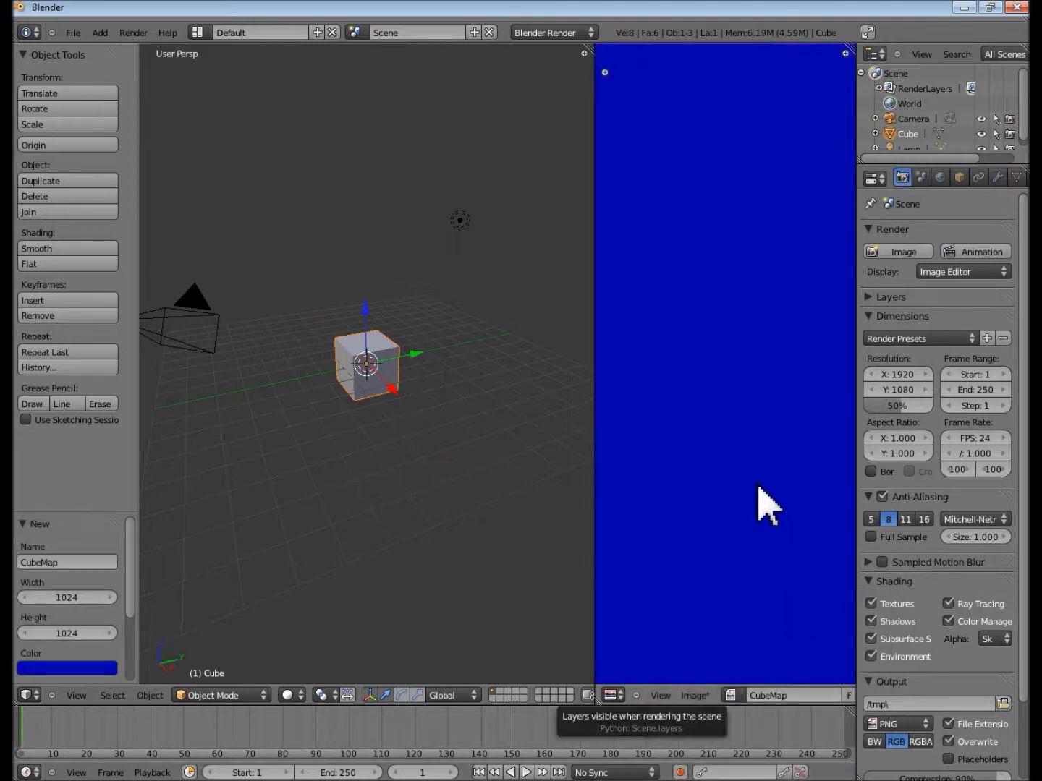
scroll(767, 507, down, 4)
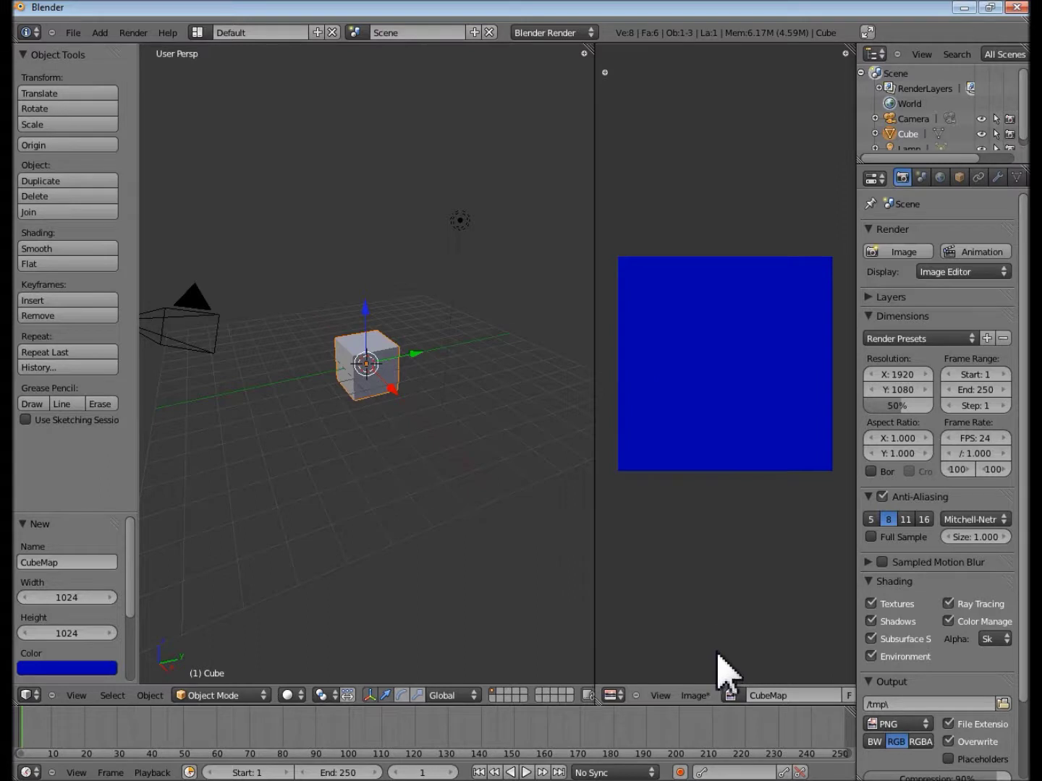
Step: Save the Blender file as Cube.blend in the Source folder of the bookmarked Resources directory
click(72, 33)
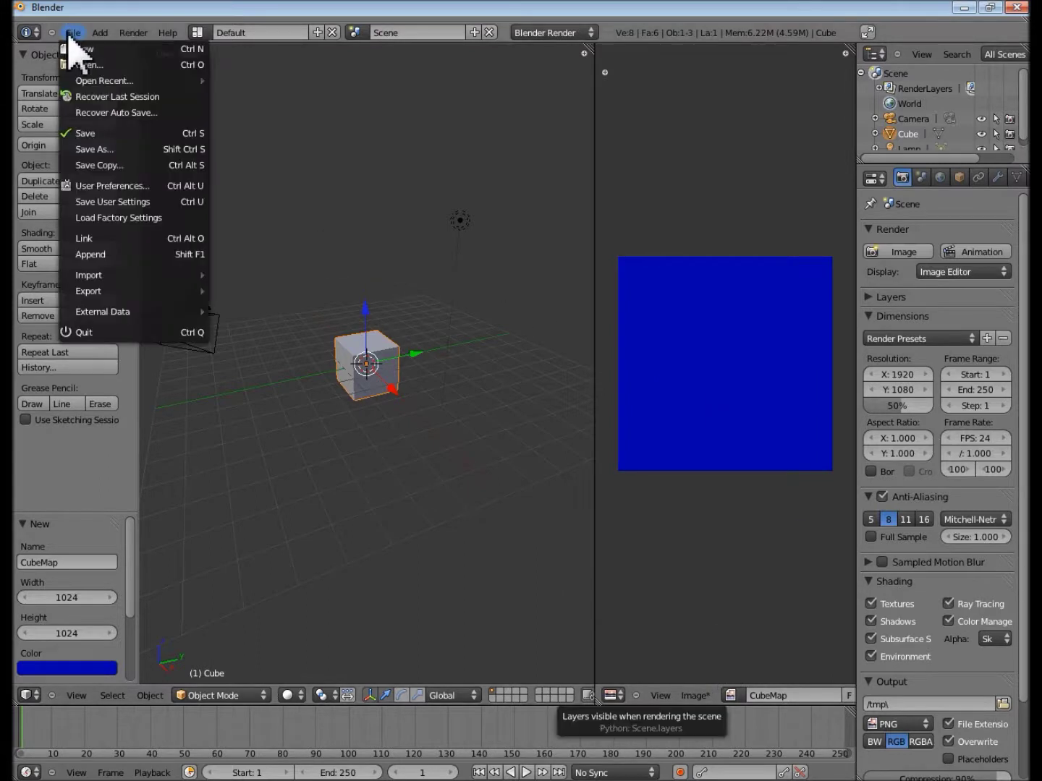
click(101, 135)
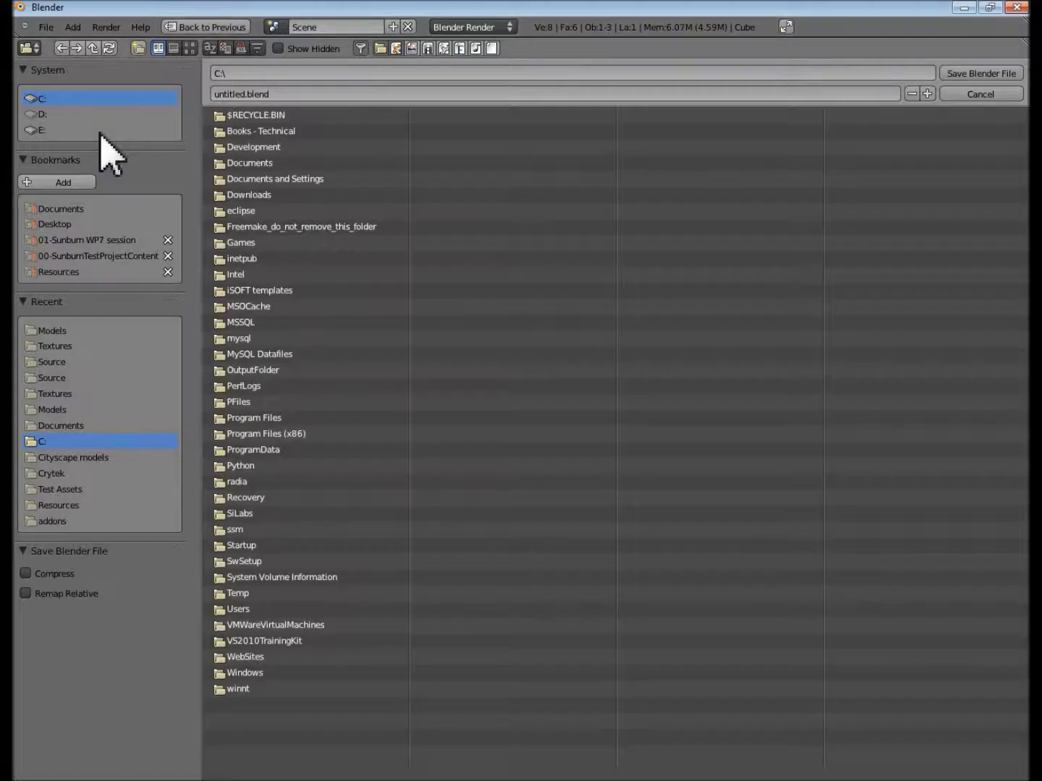
click(60, 272)
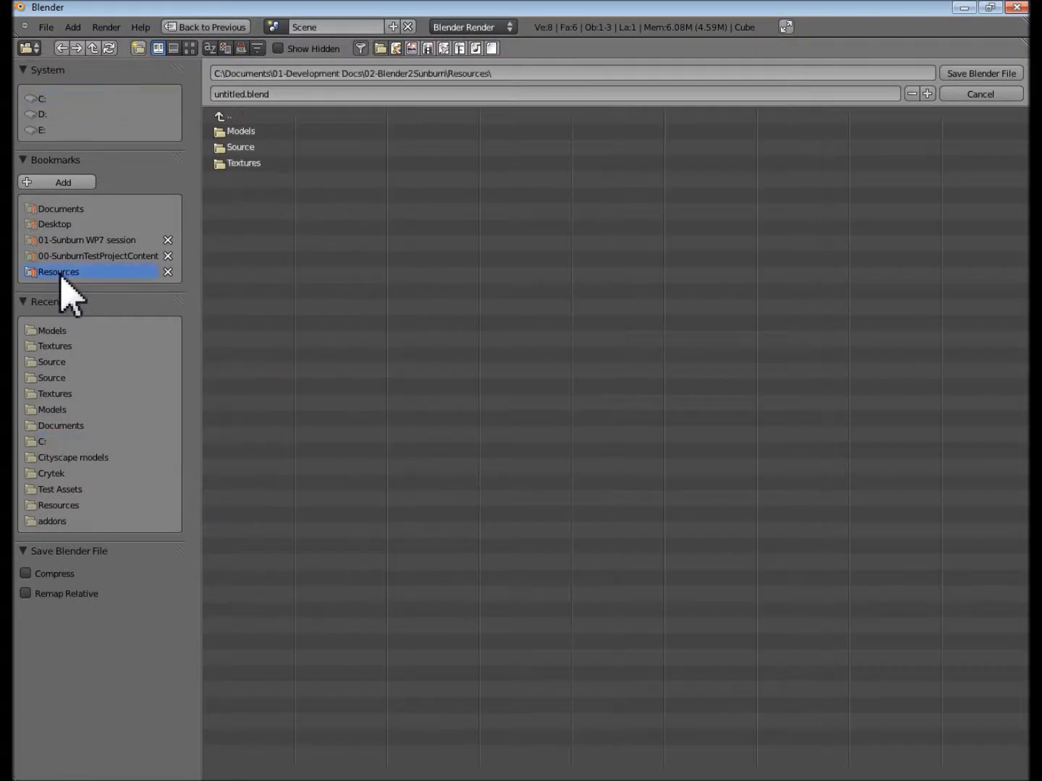
click(247, 146)
click(251, 96)
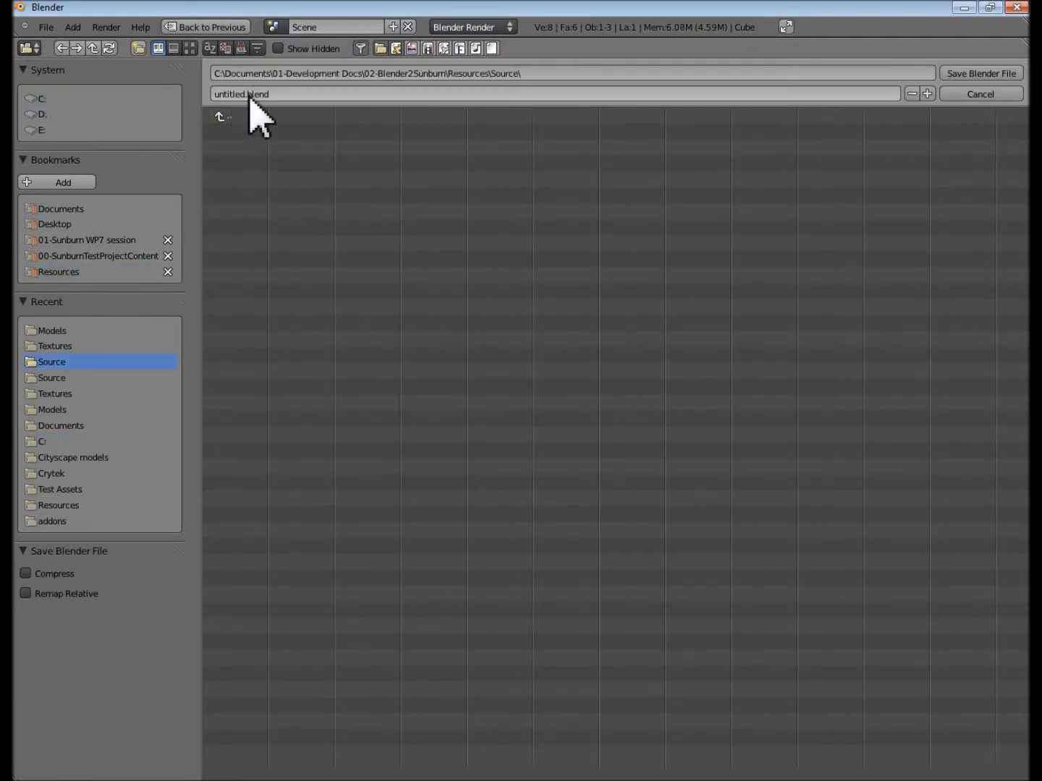
text(Cube)
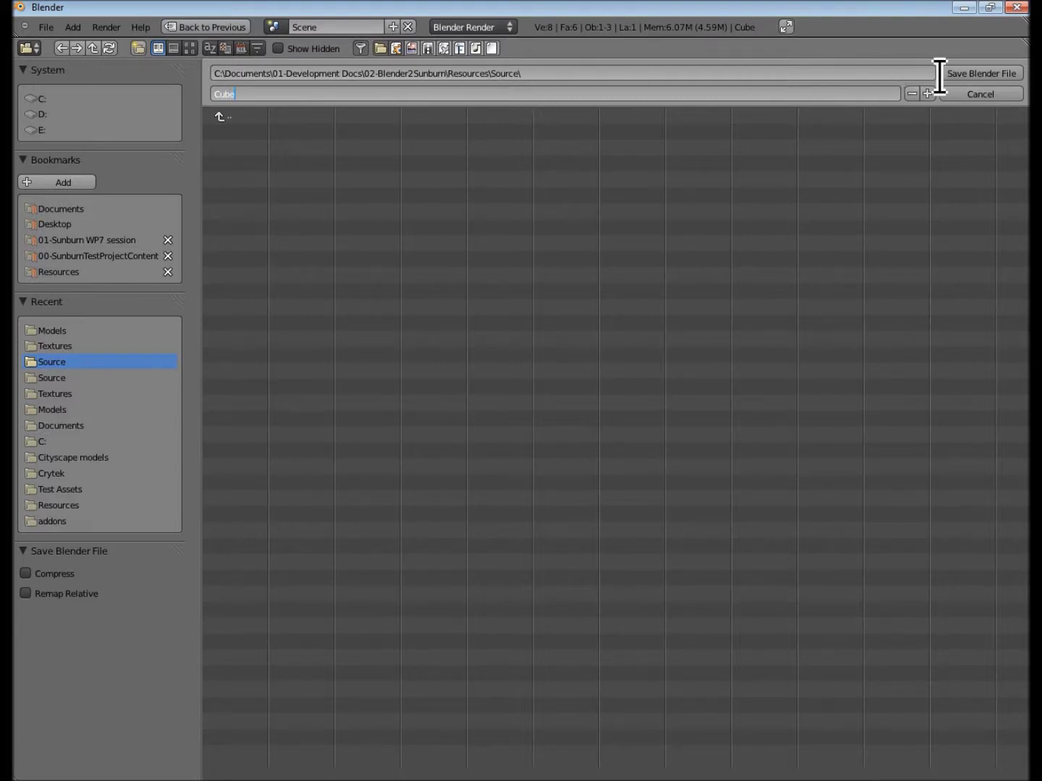
click(977, 73)
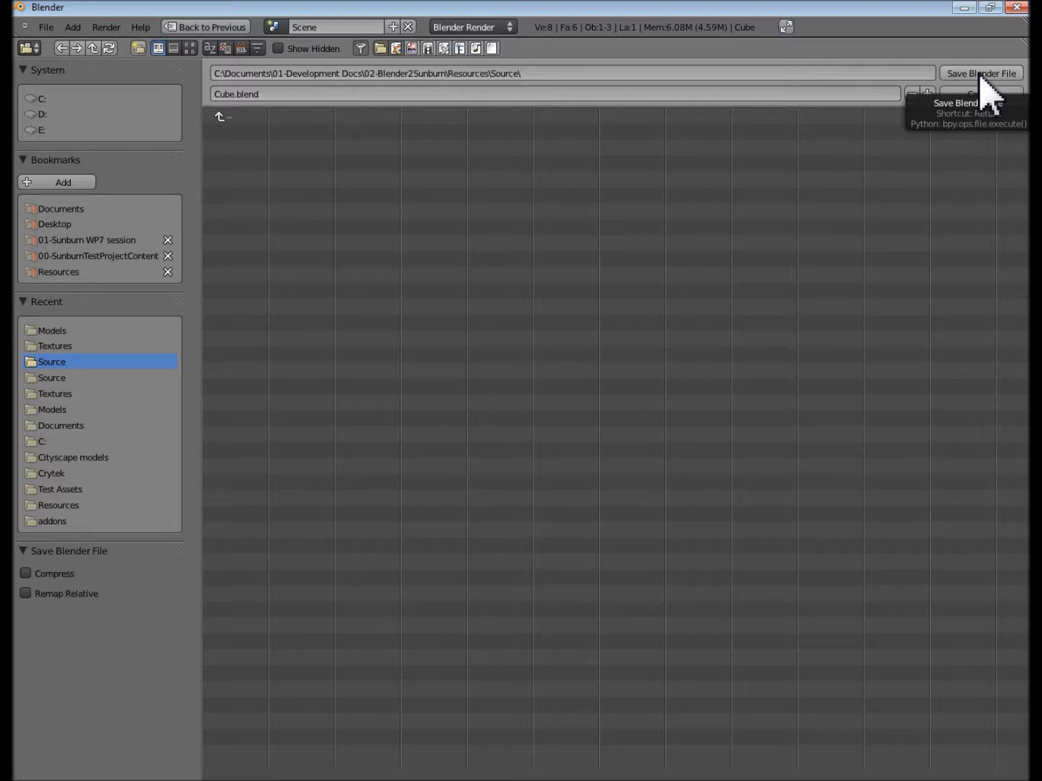
click(982, 75)
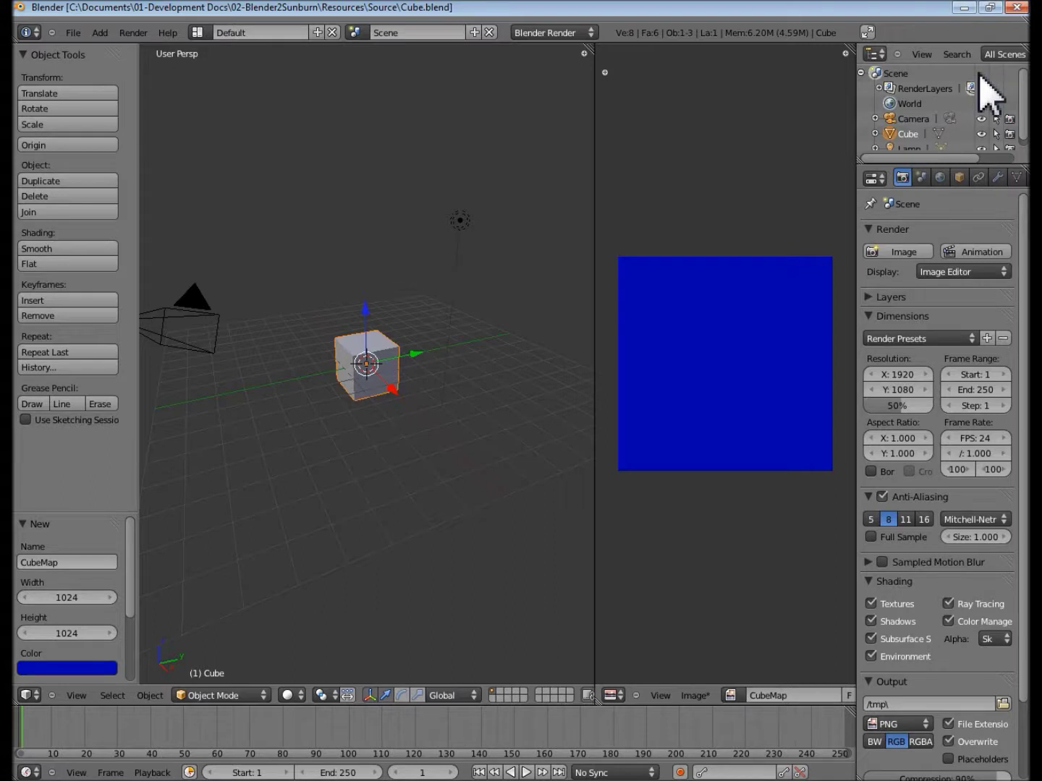
Step: Save the blue image as CubeMap.png in the Textures folder of the Resources directory
click(694, 695)
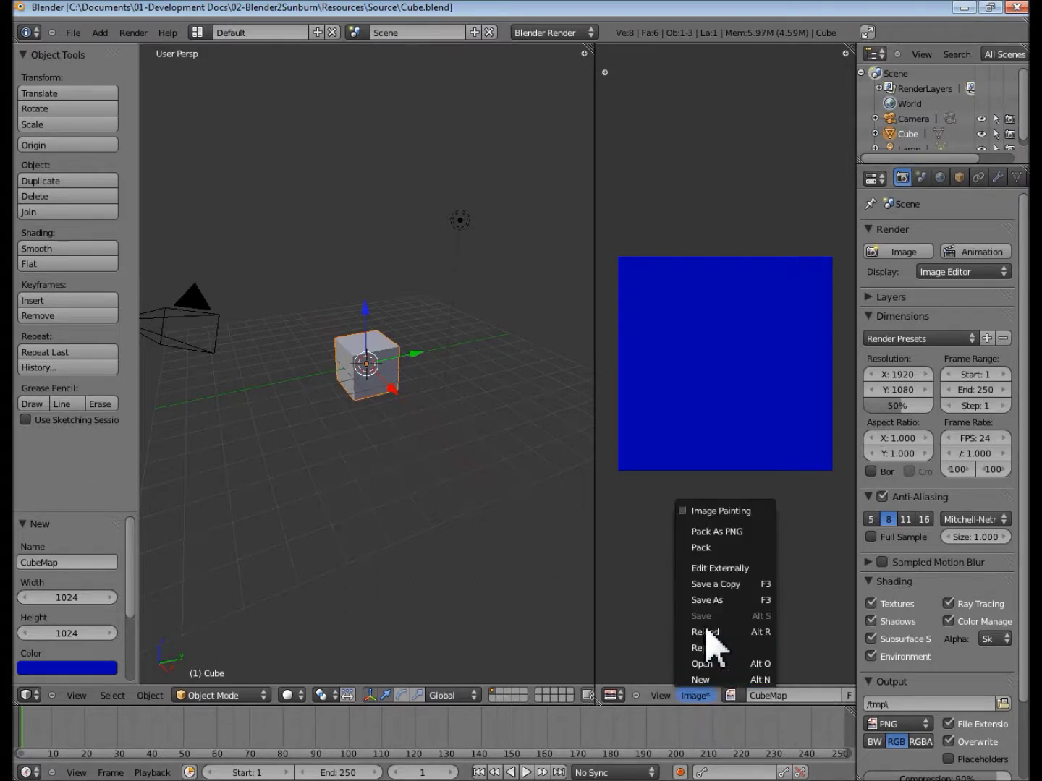
click(706, 600)
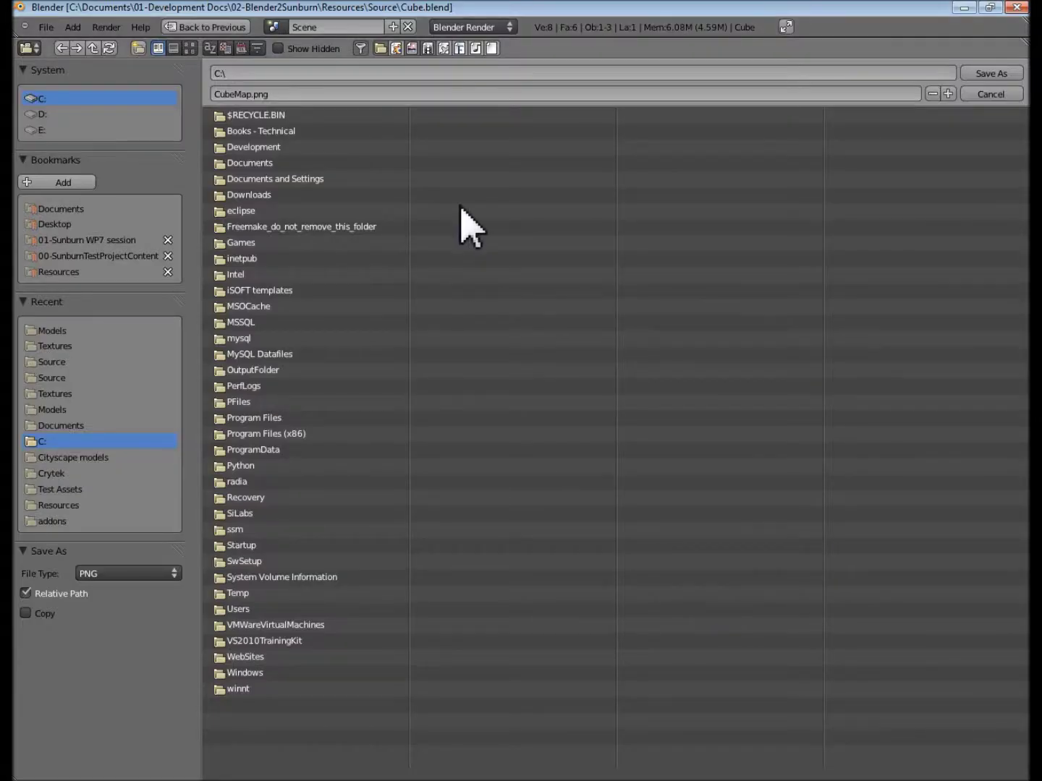
click(53, 274)
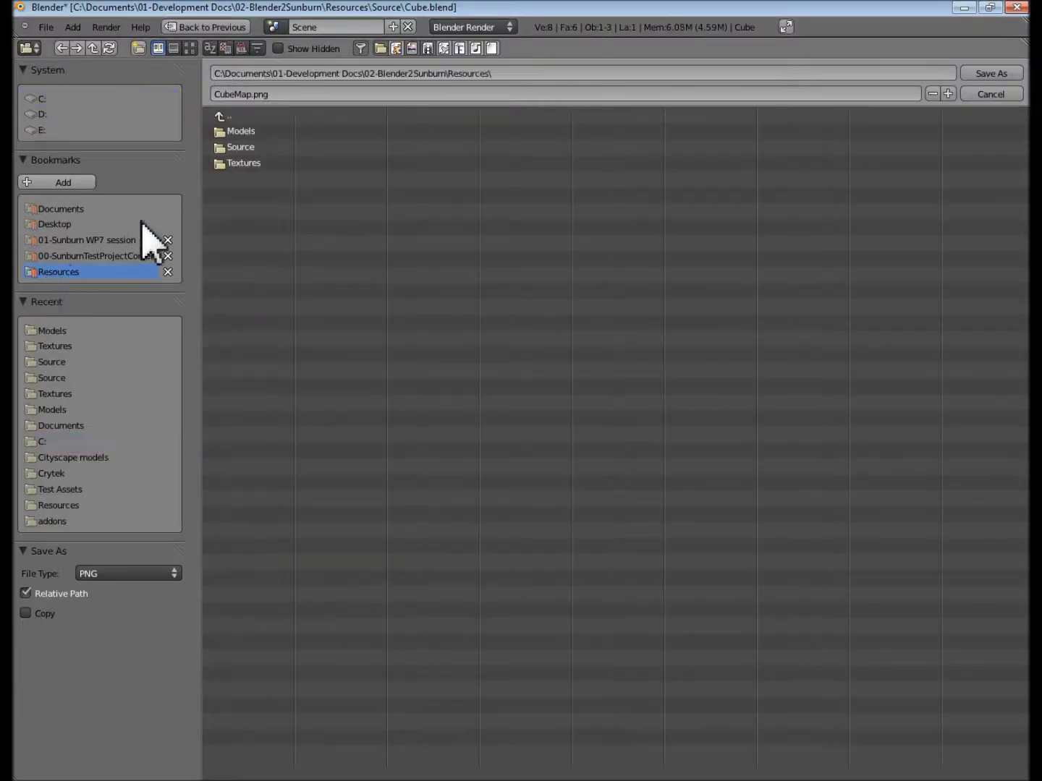
click(244, 166)
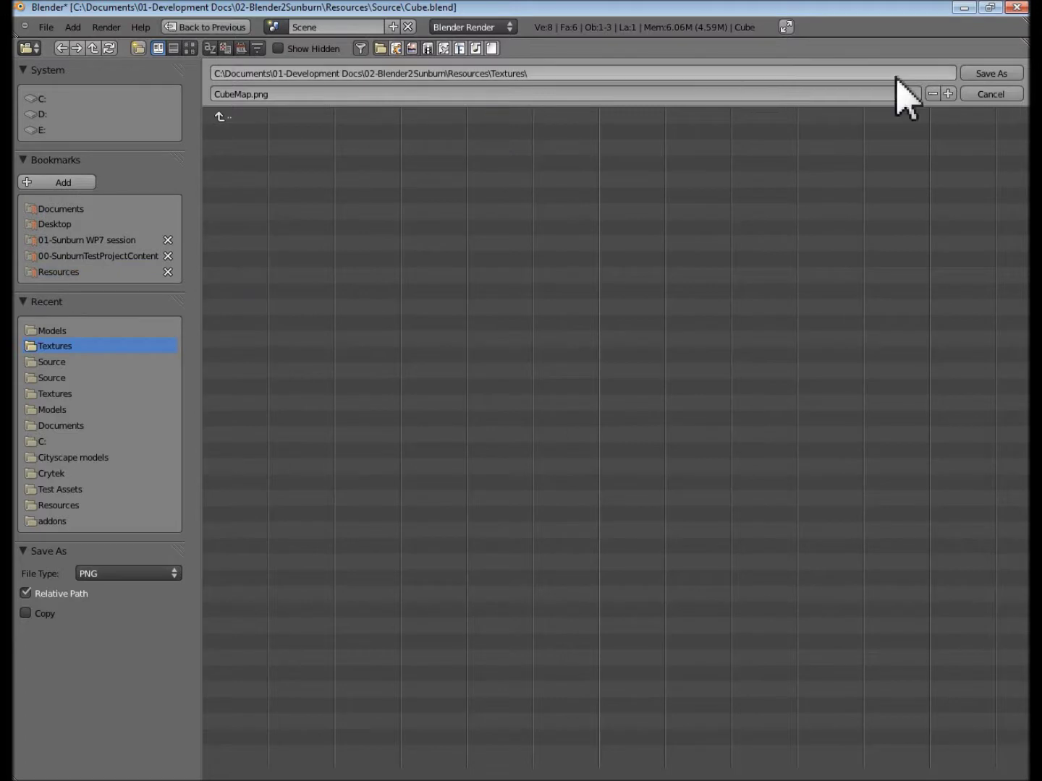
click(991, 75)
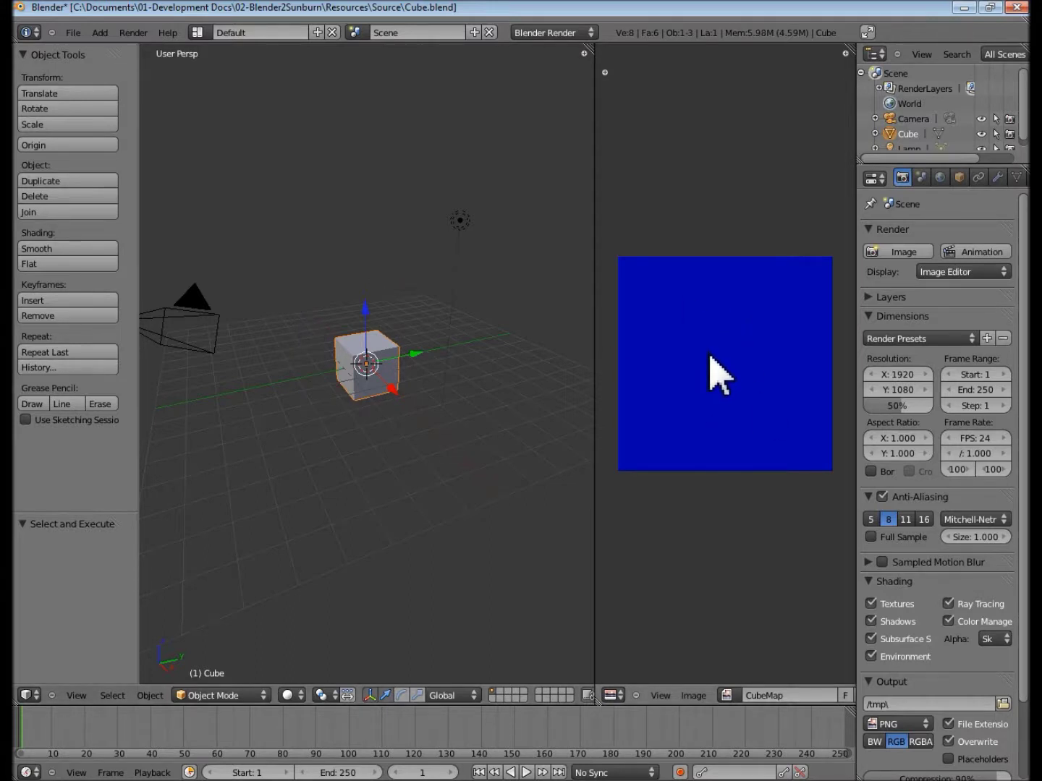
click(261, 697)
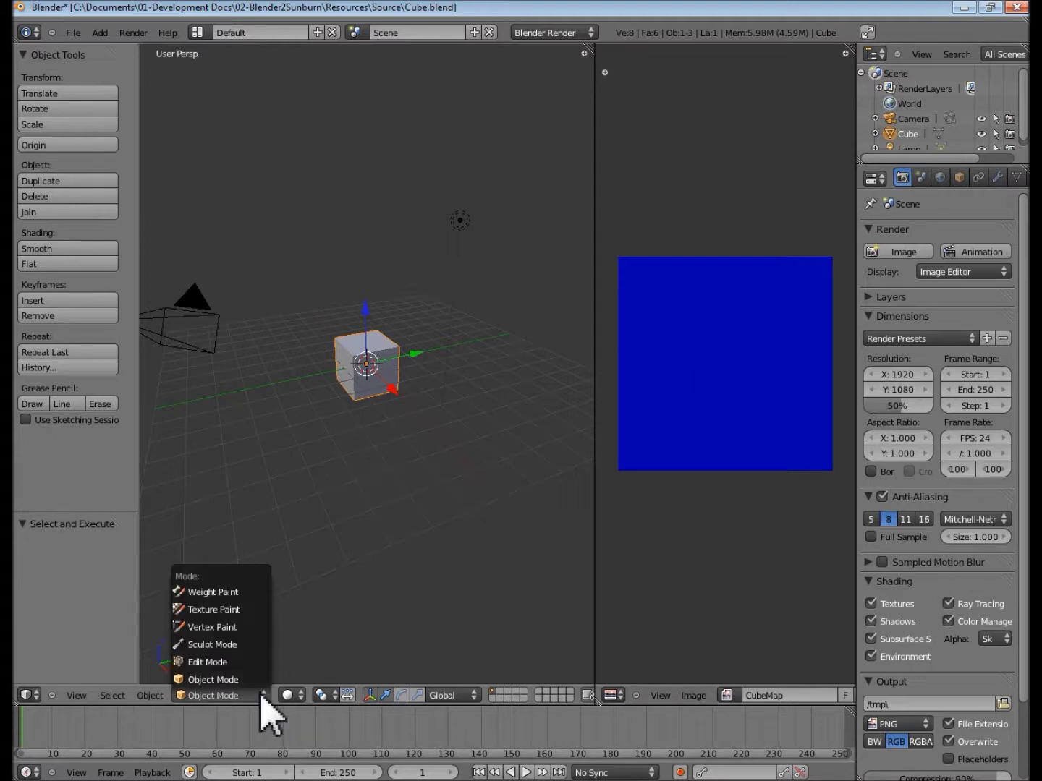
click(232, 679)
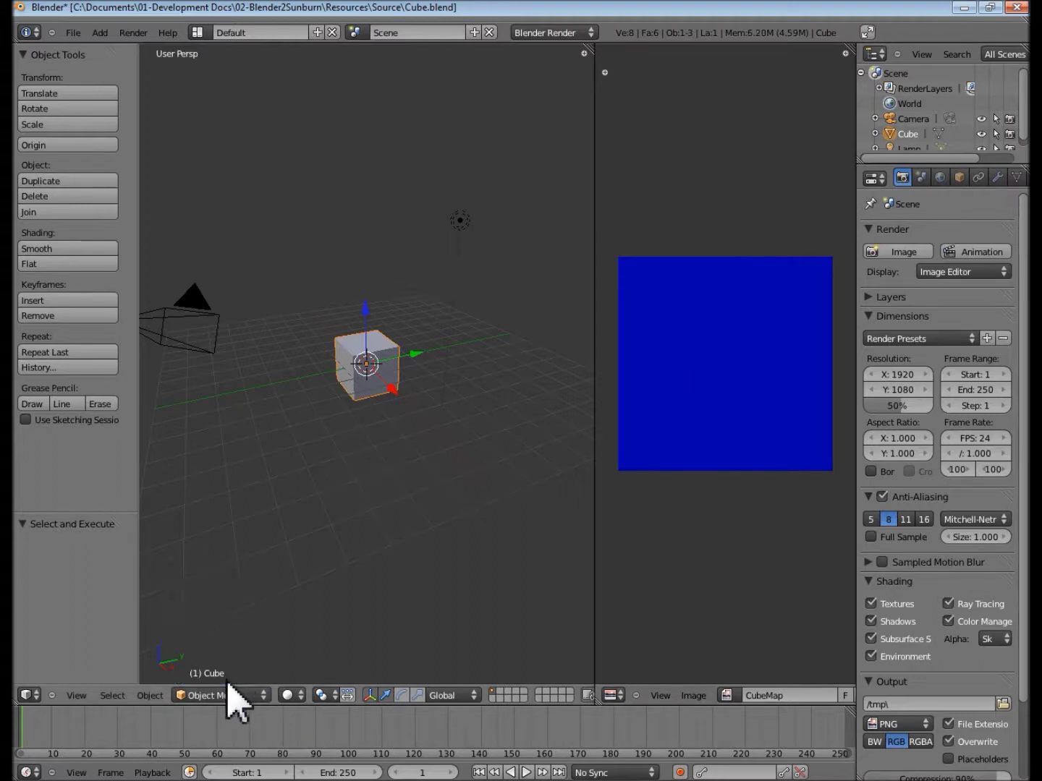
click(152, 697)
click(163, 712)
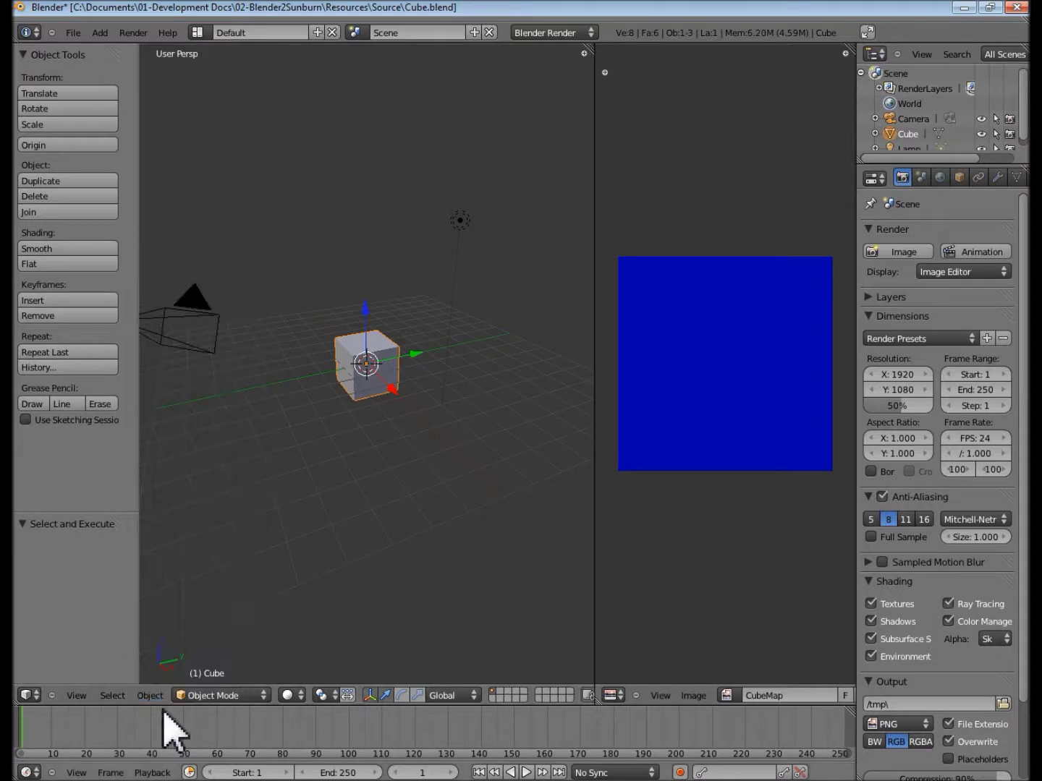
Step: Switch the cube to Edit Mode and UV unwrap all its faces with Smart Project at the default settings
click(254, 696)
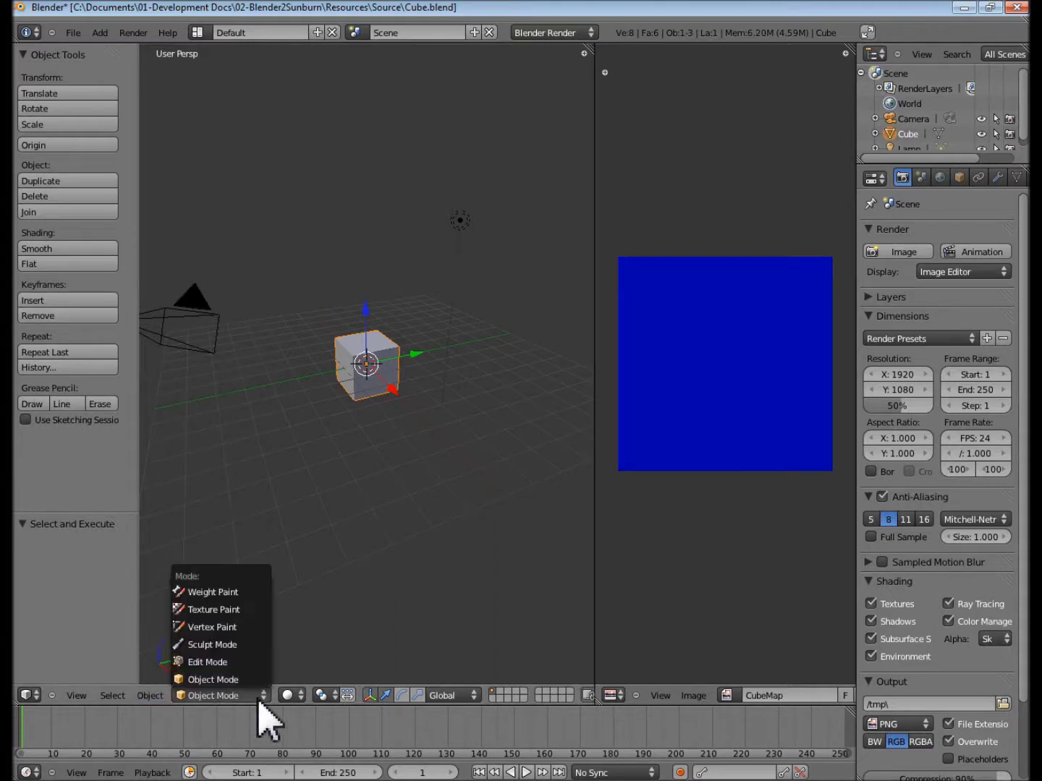
click(201, 665)
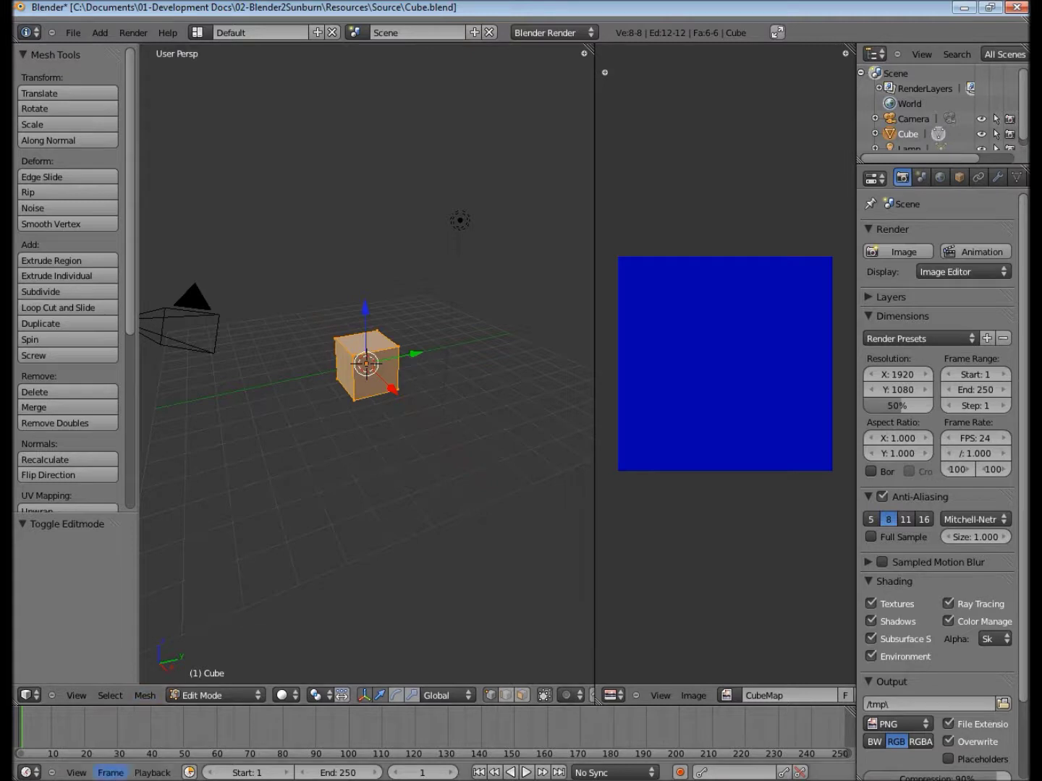
click(145, 696)
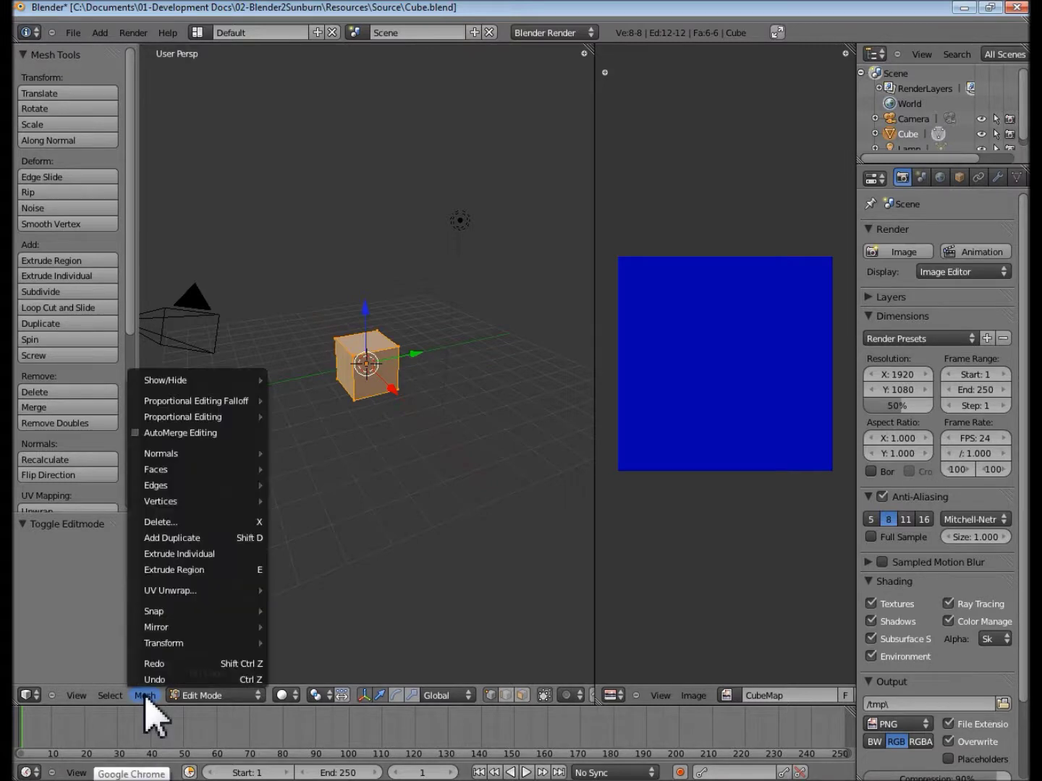
click(173, 720)
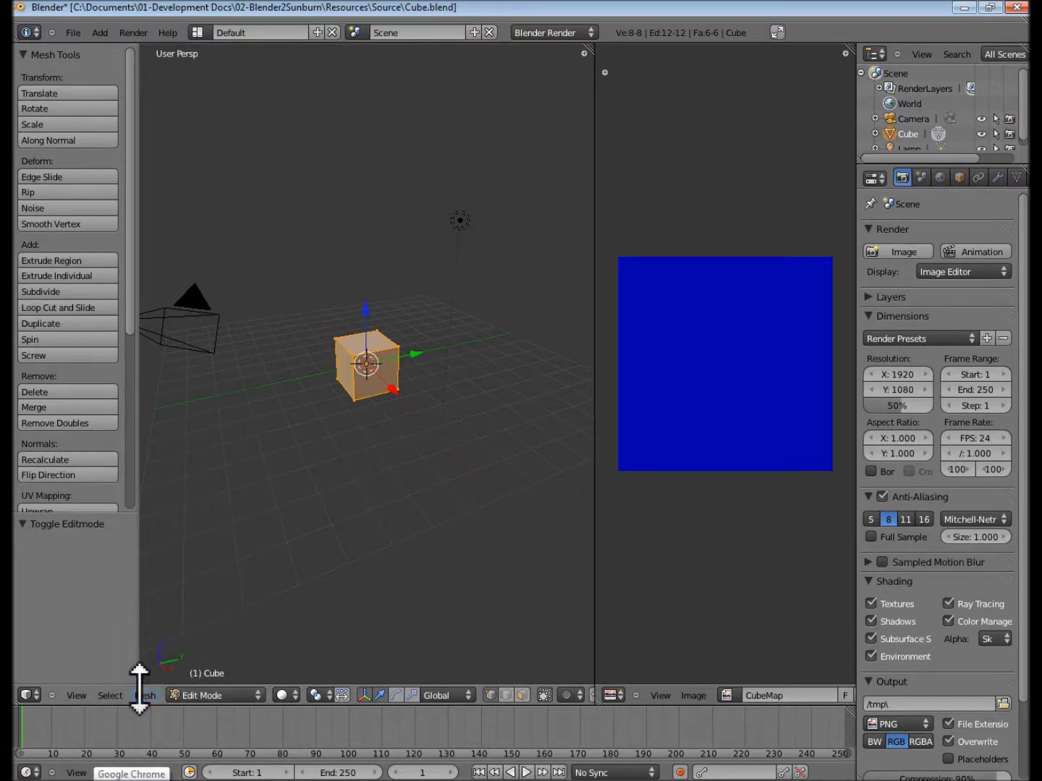
click(145, 696)
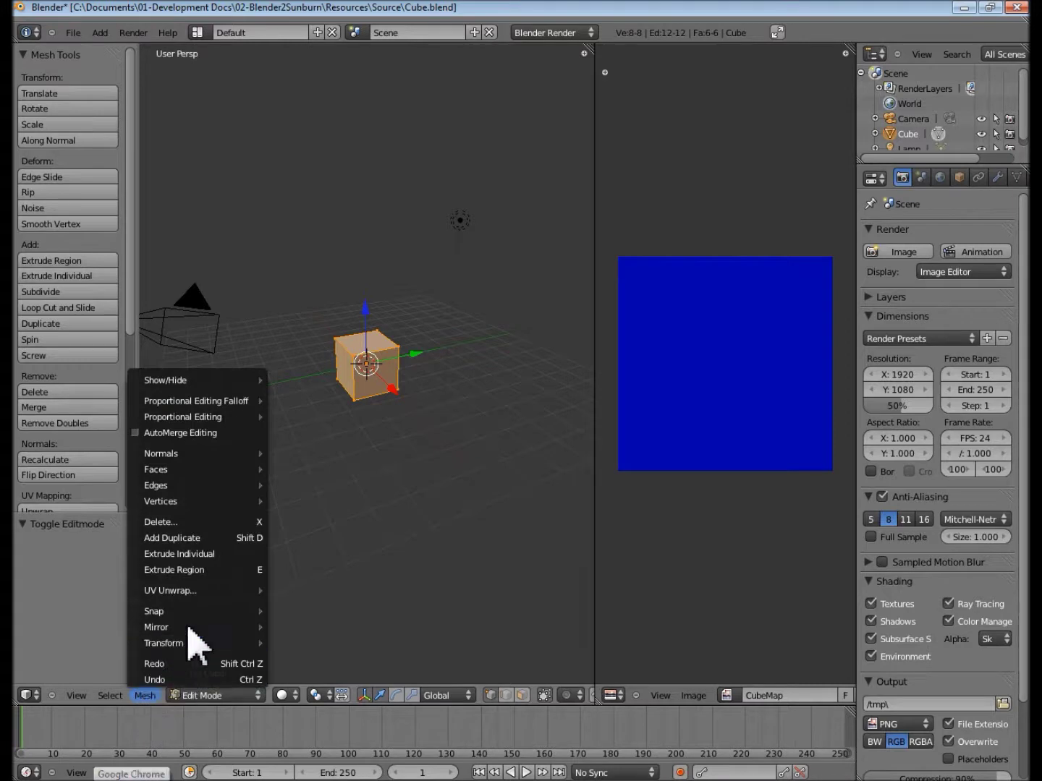
mouse_move(197, 591)
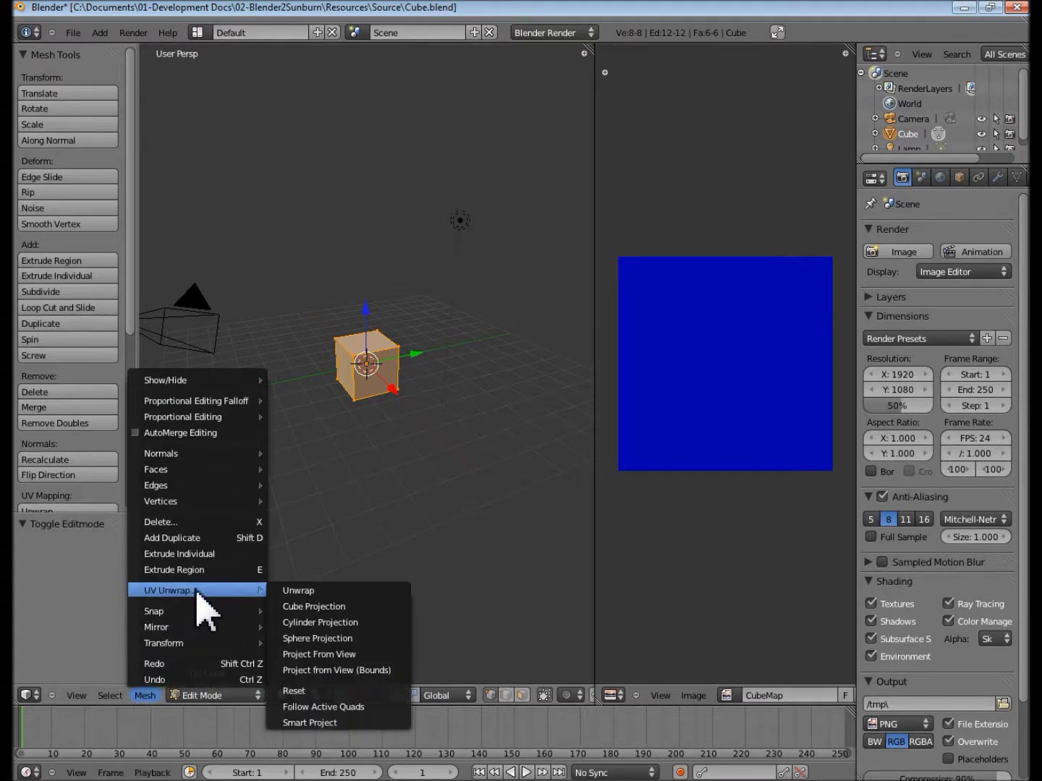
click(302, 722)
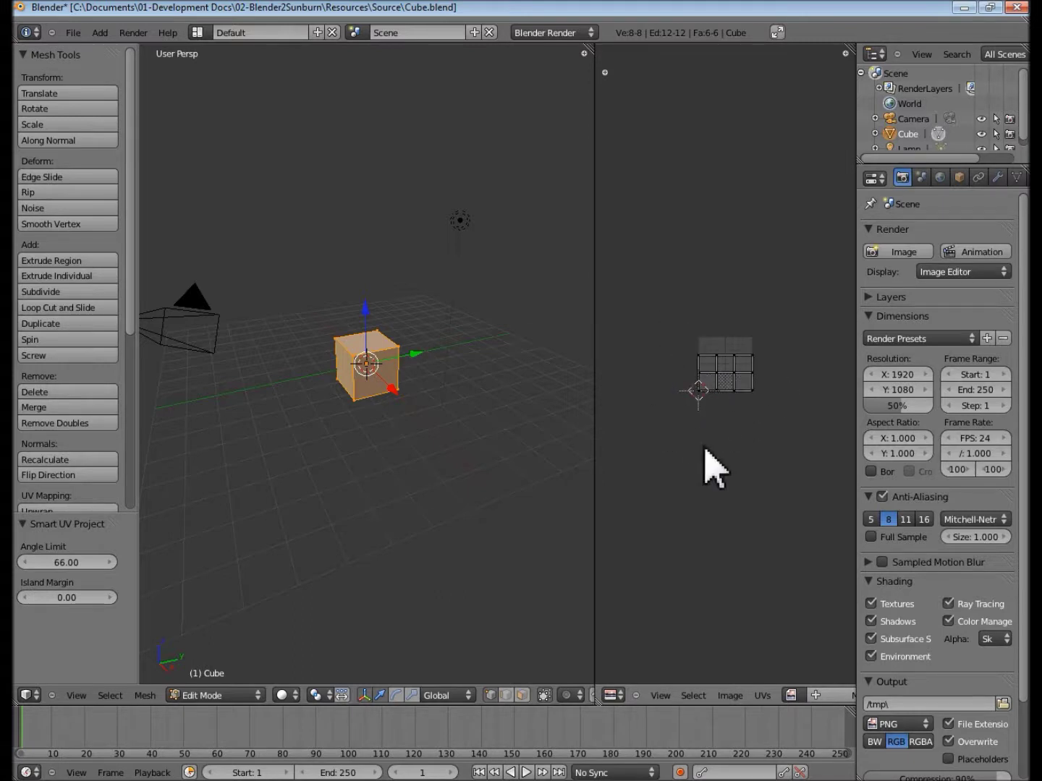
Step: Assign the existing CubeMap image to the cube's unwrapped UV layout
click(791, 696)
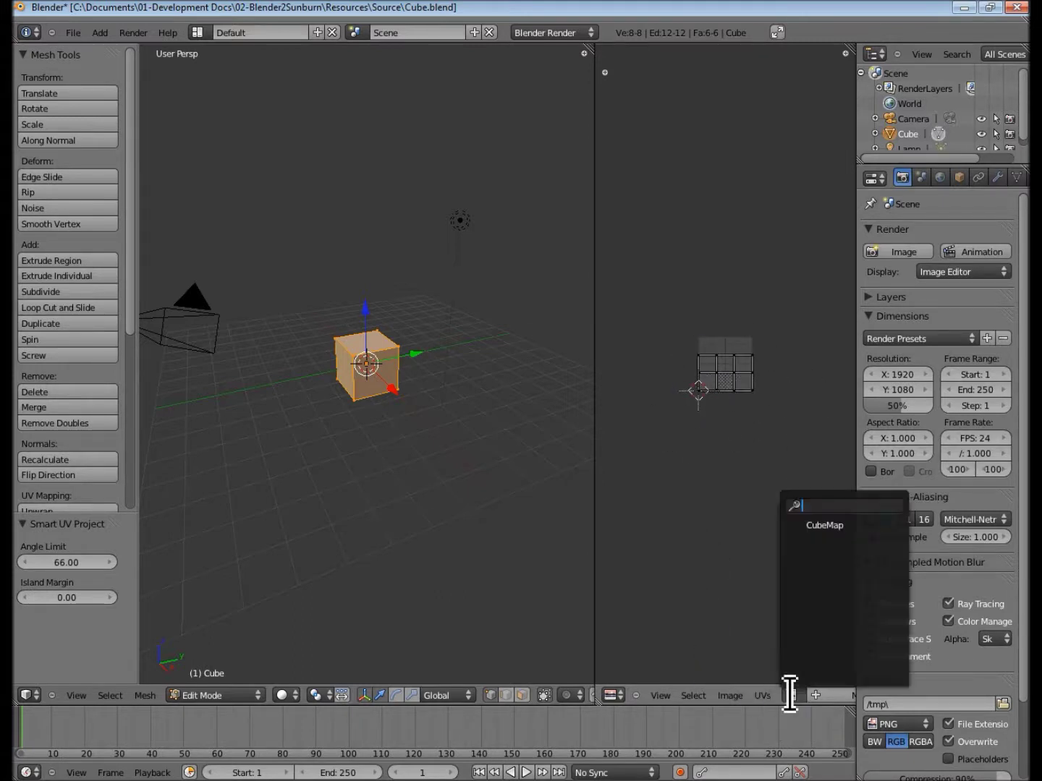
click(826, 525)
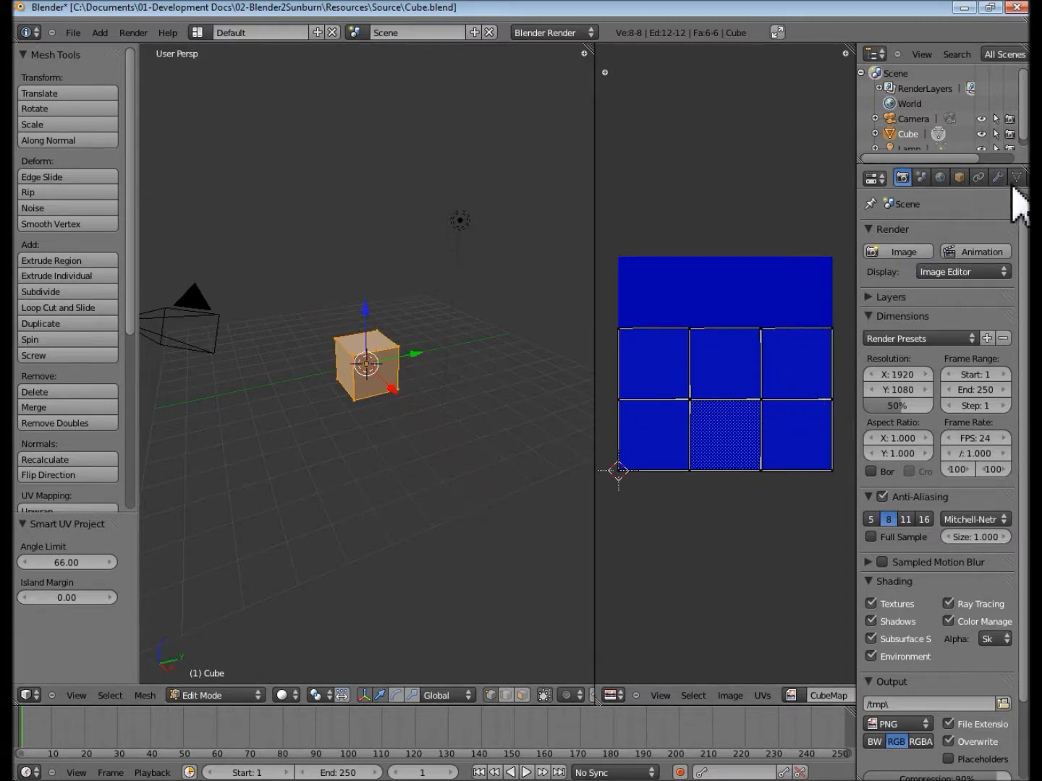
Step: Set the cube's Tex texture to the Image or Movie type and show its preview as Material
drag(857, 195, 768, 203)
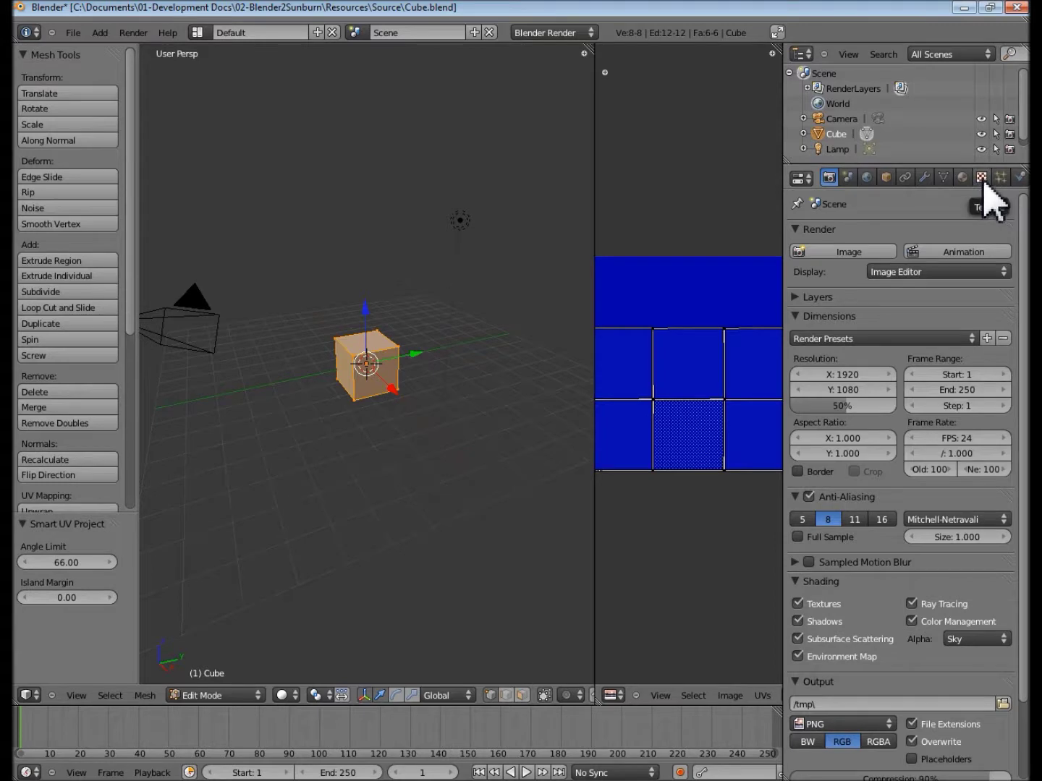
click(982, 178)
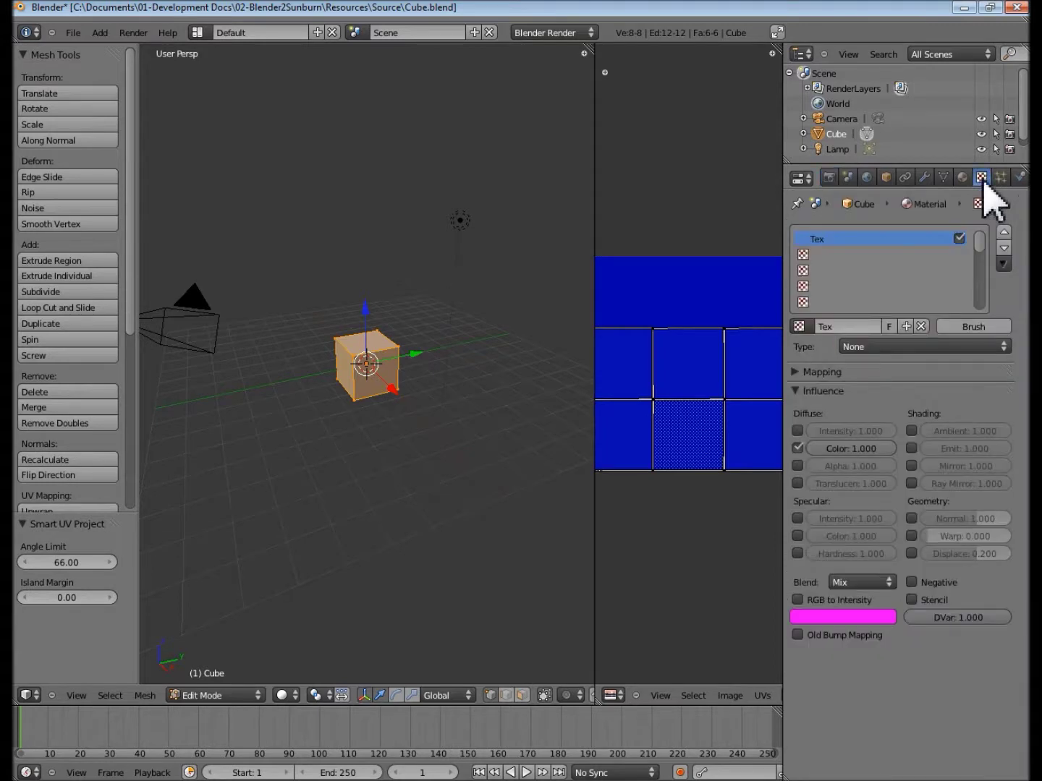
click(1004, 347)
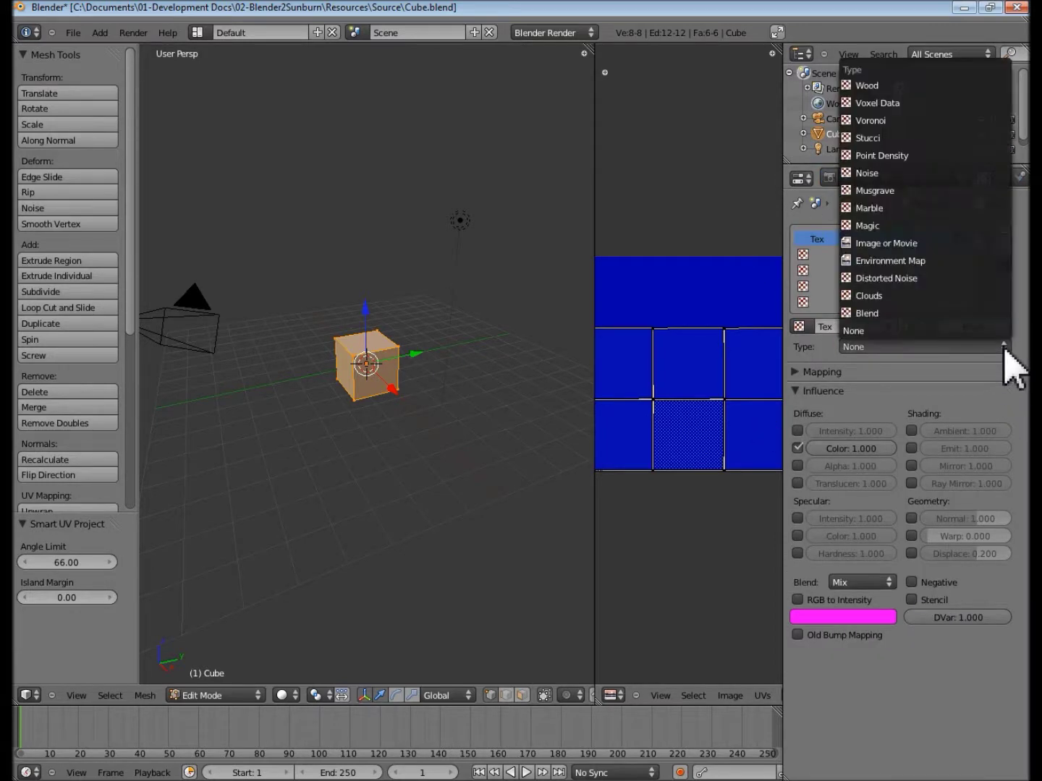
click(946, 245)
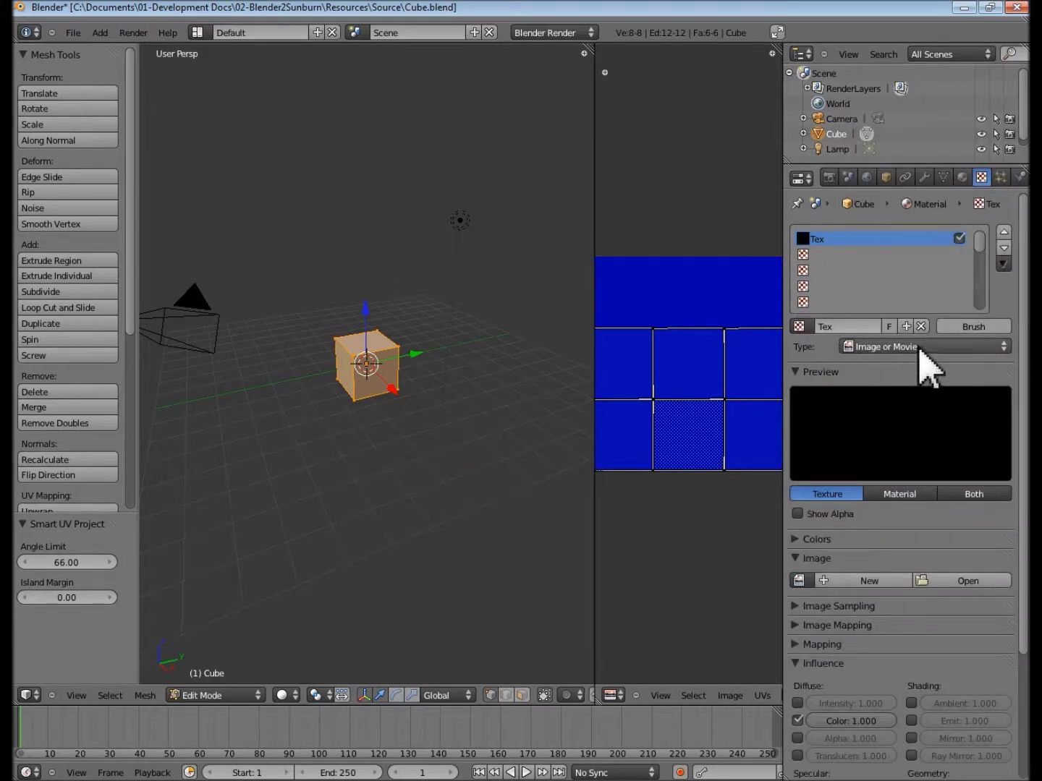
click(904, 497)
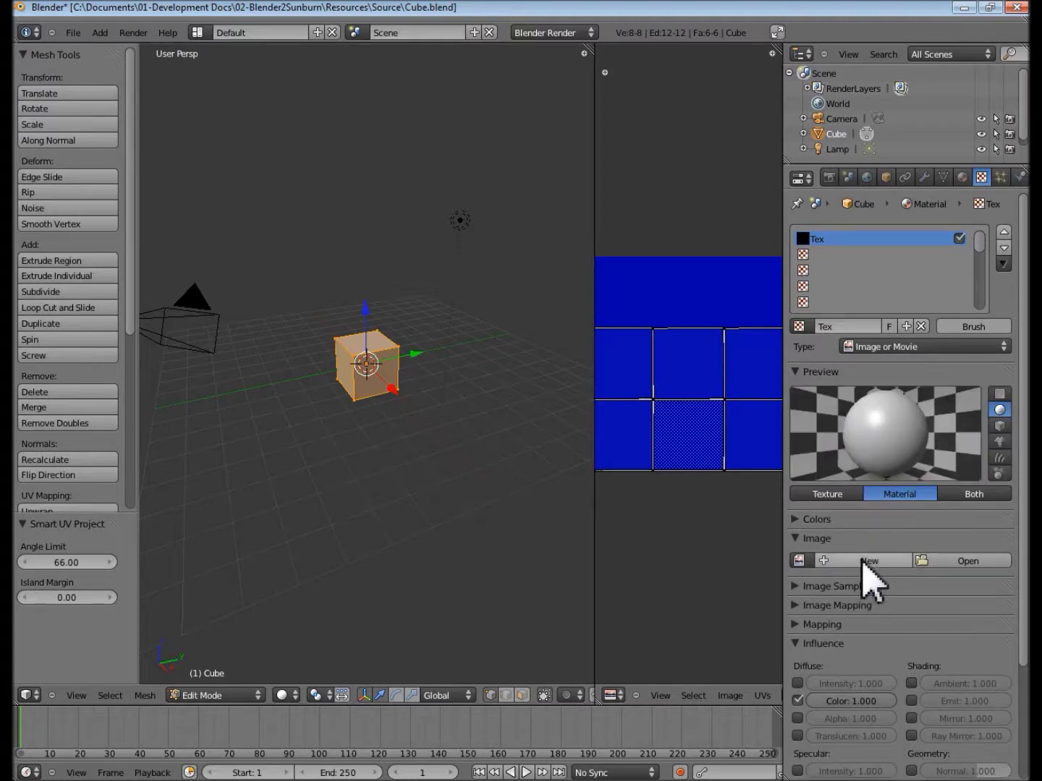
Step: Load CubeMap.png from the Textures folder of the Resources directory as the texture's image
click(953, 562)
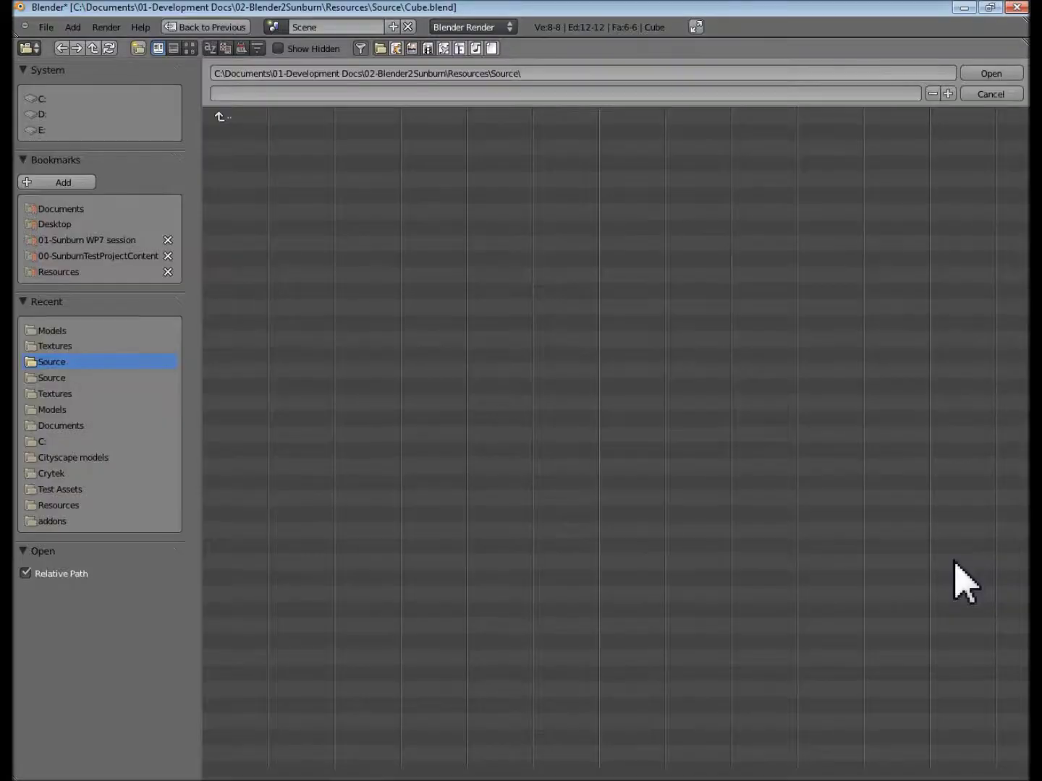
click(228, 117)
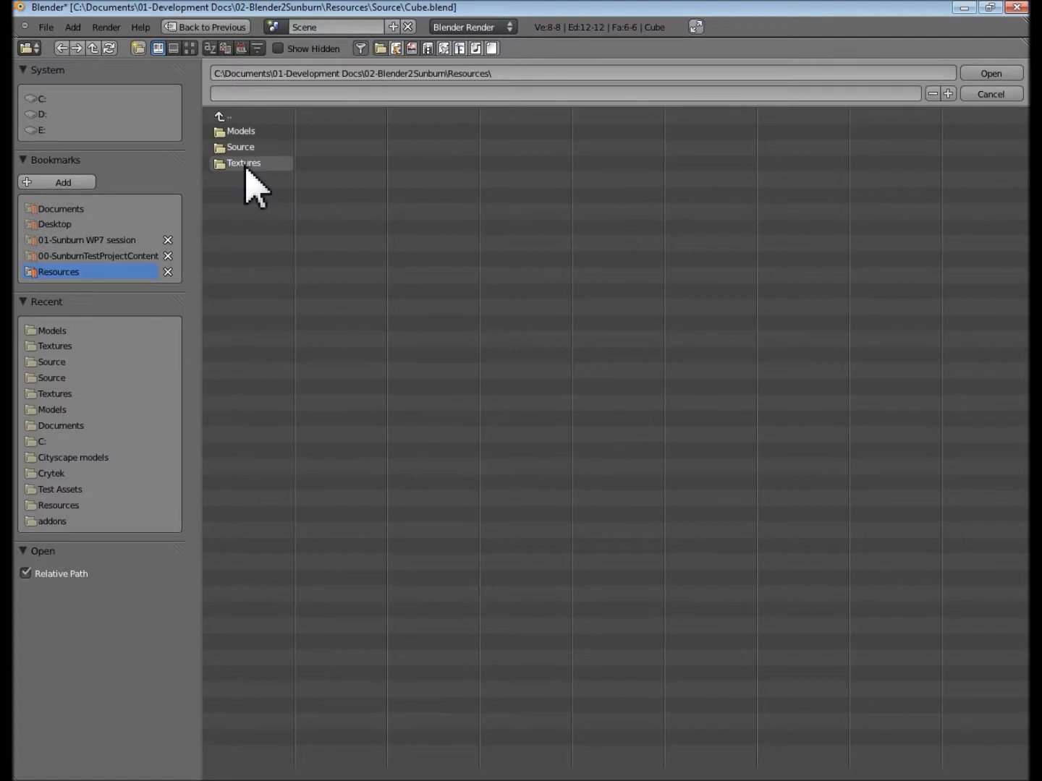
click(245, 165)
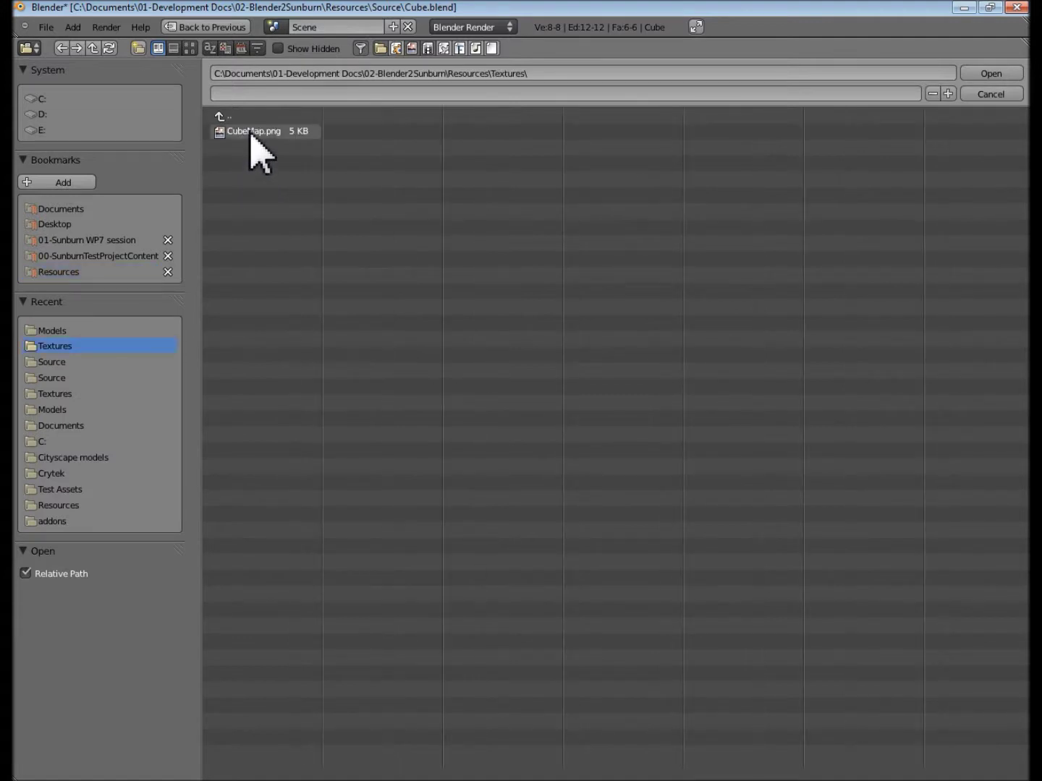
double_click(250, 133)
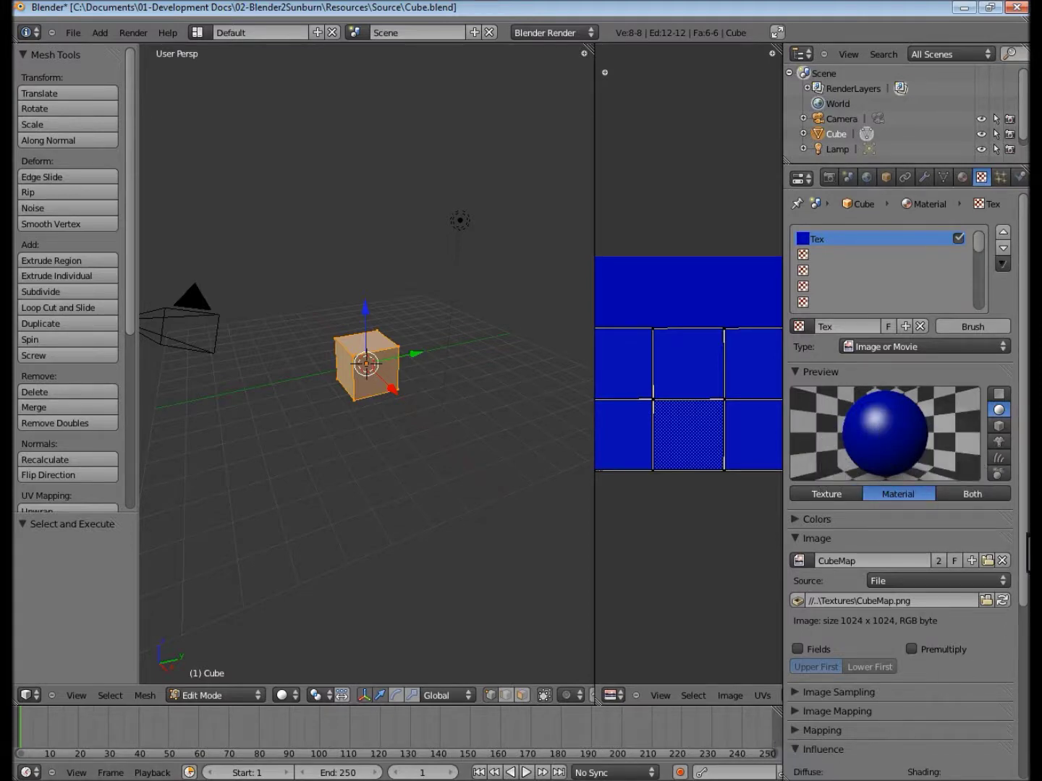
Step: Set the texture's mapping coordinates to UV, keeping the Flat projection
scroll(901, 506, down, 5)
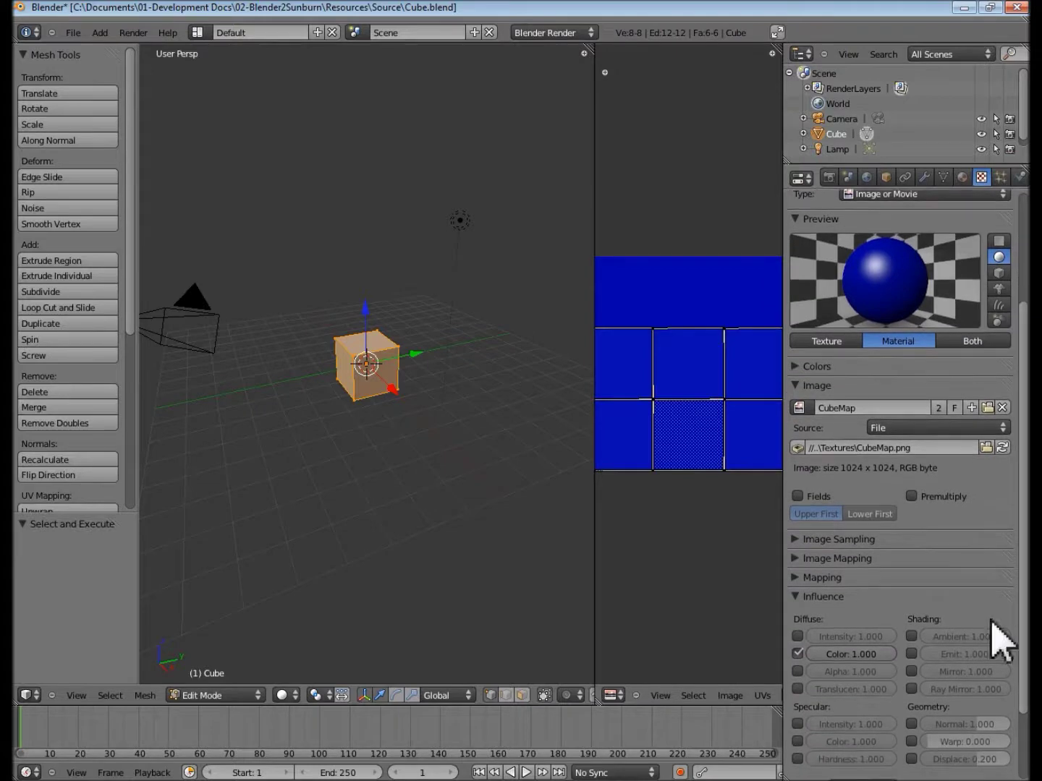
click(796, 578)
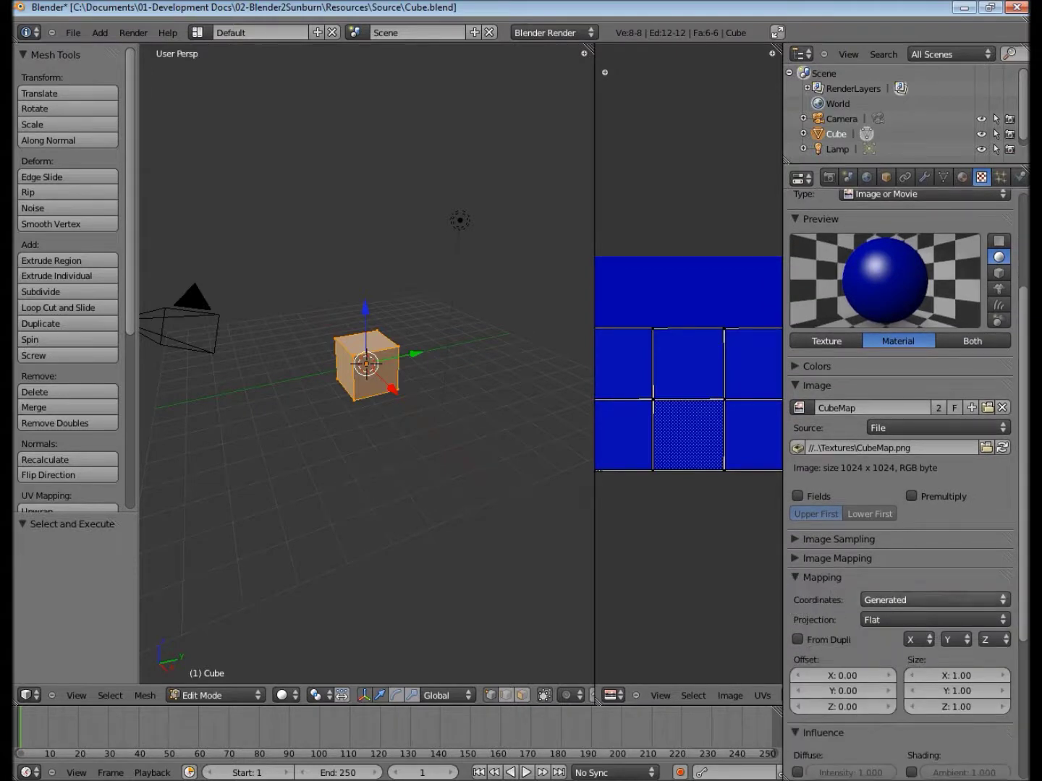
click(1000, 620)
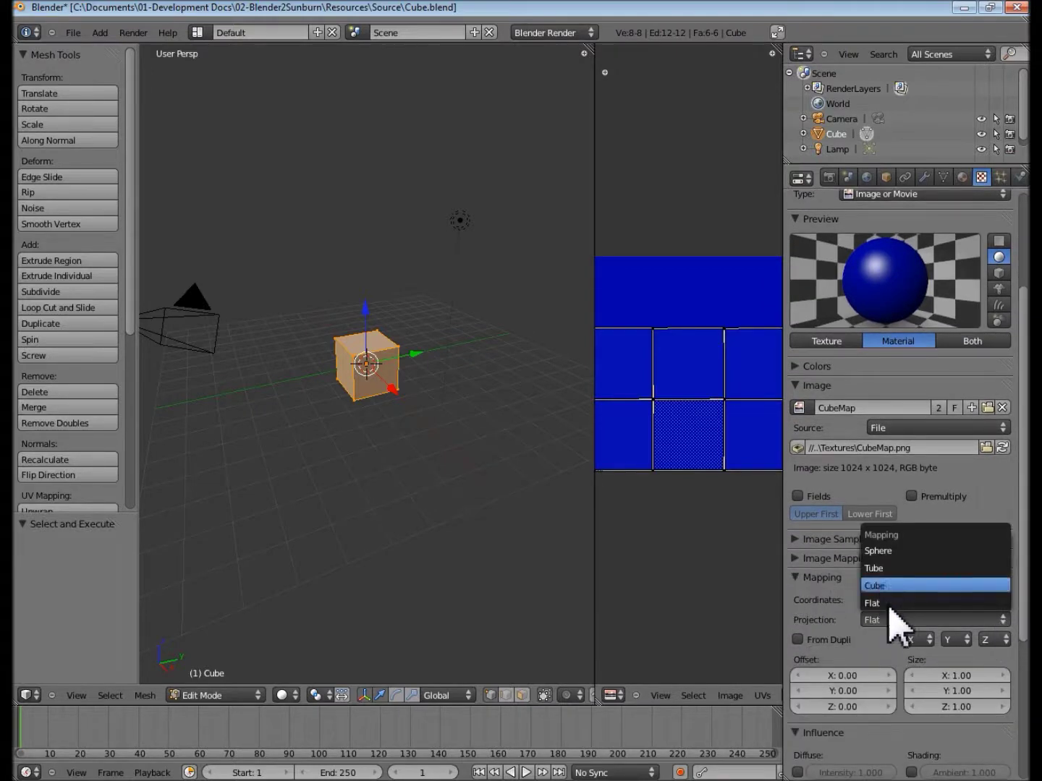
click(1015, 621)
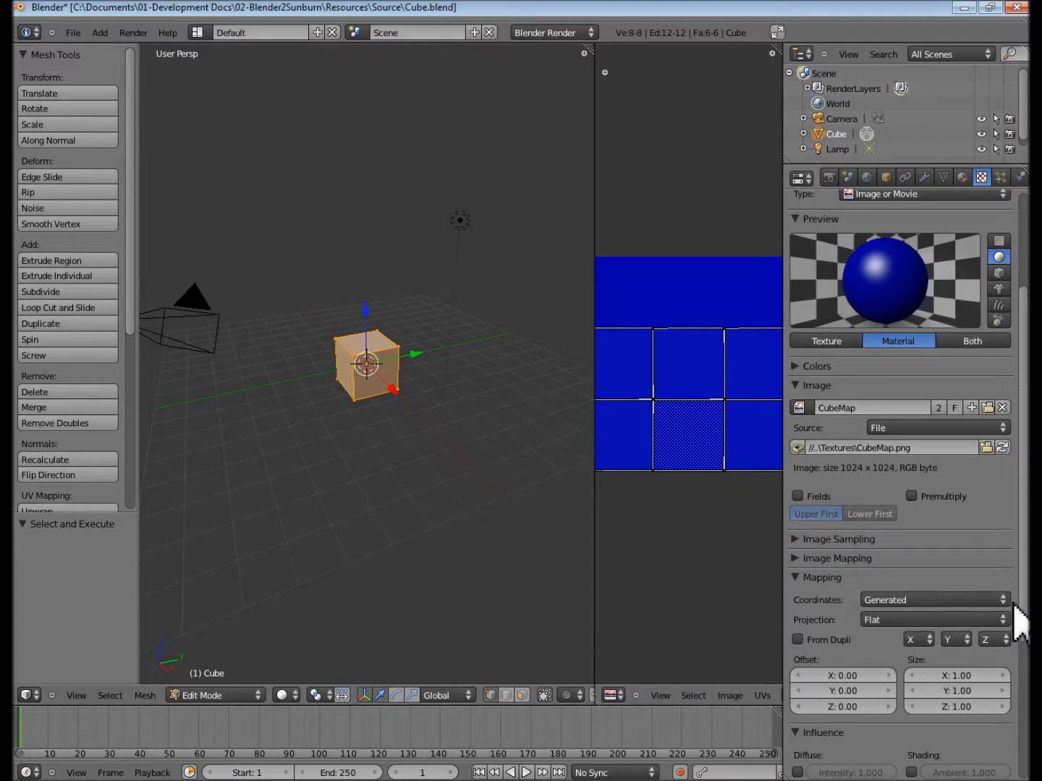
click(1006, 602)
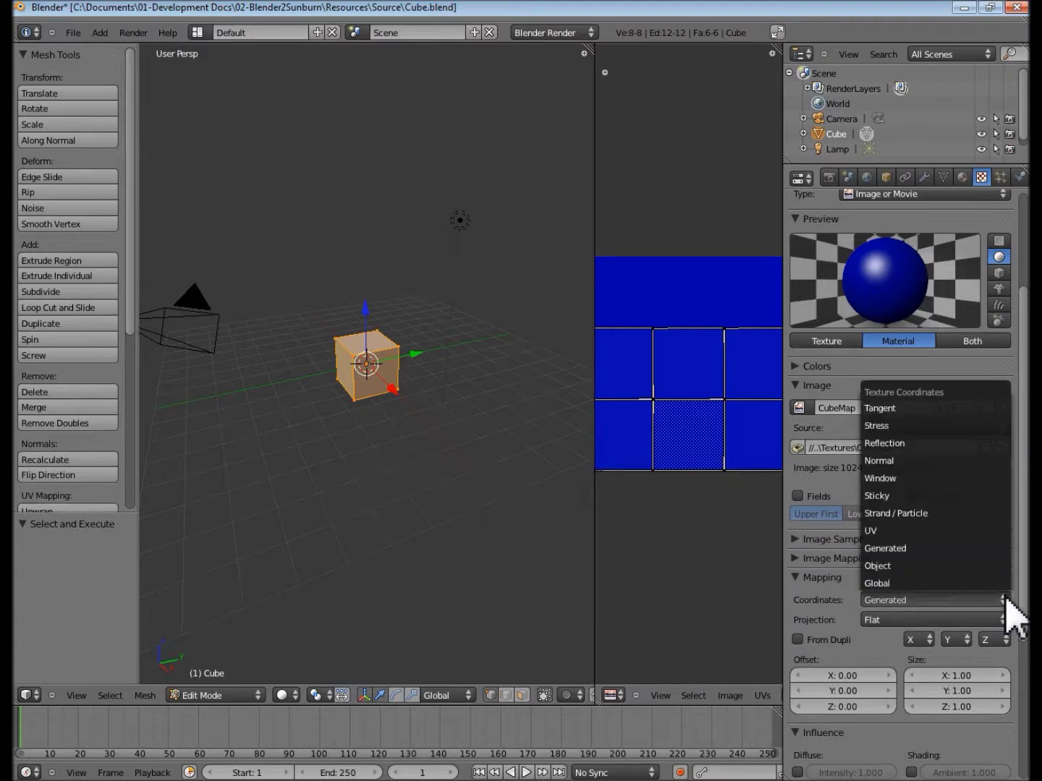
click(903, 532)
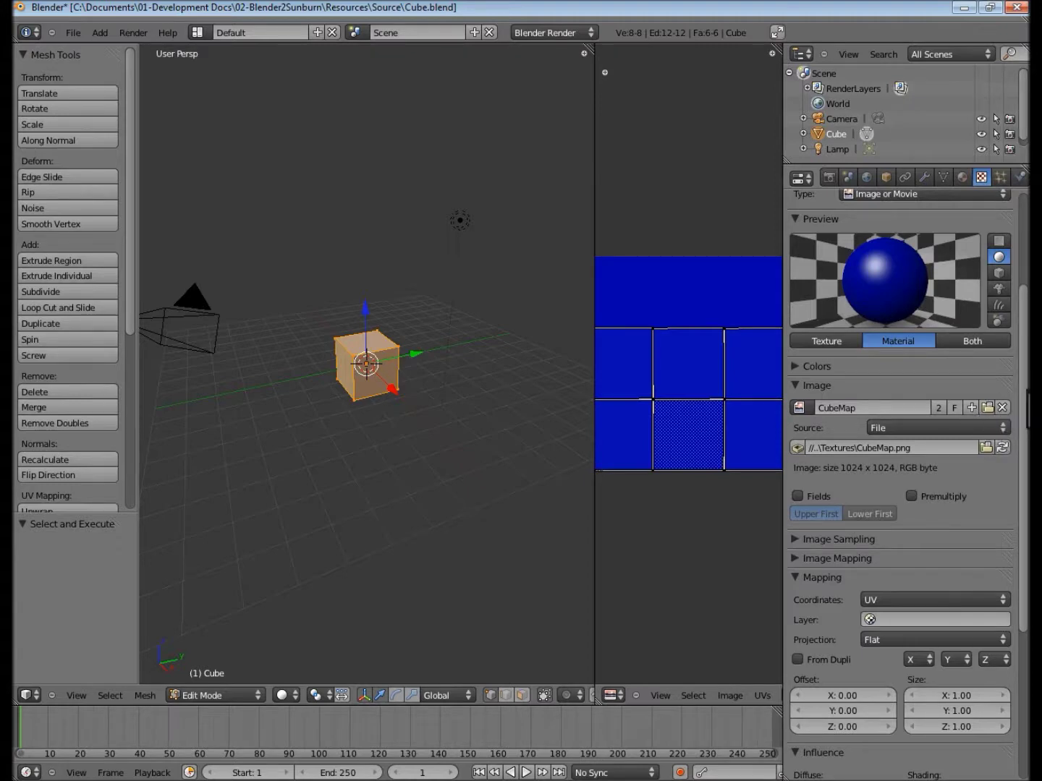
Step: Rename the cube's material as CubeMaterial and assign it to the selected faces
scroll(1025, 348, up, 3)
scroll(1024, 349, up, 2)
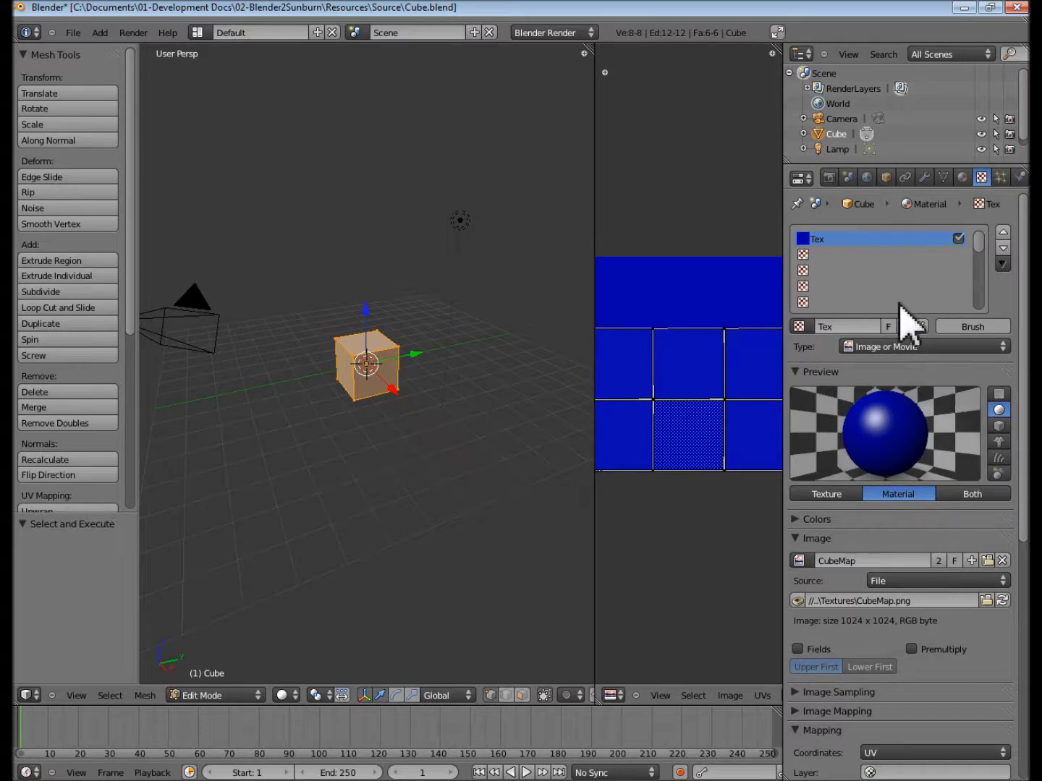
click(962, 178)
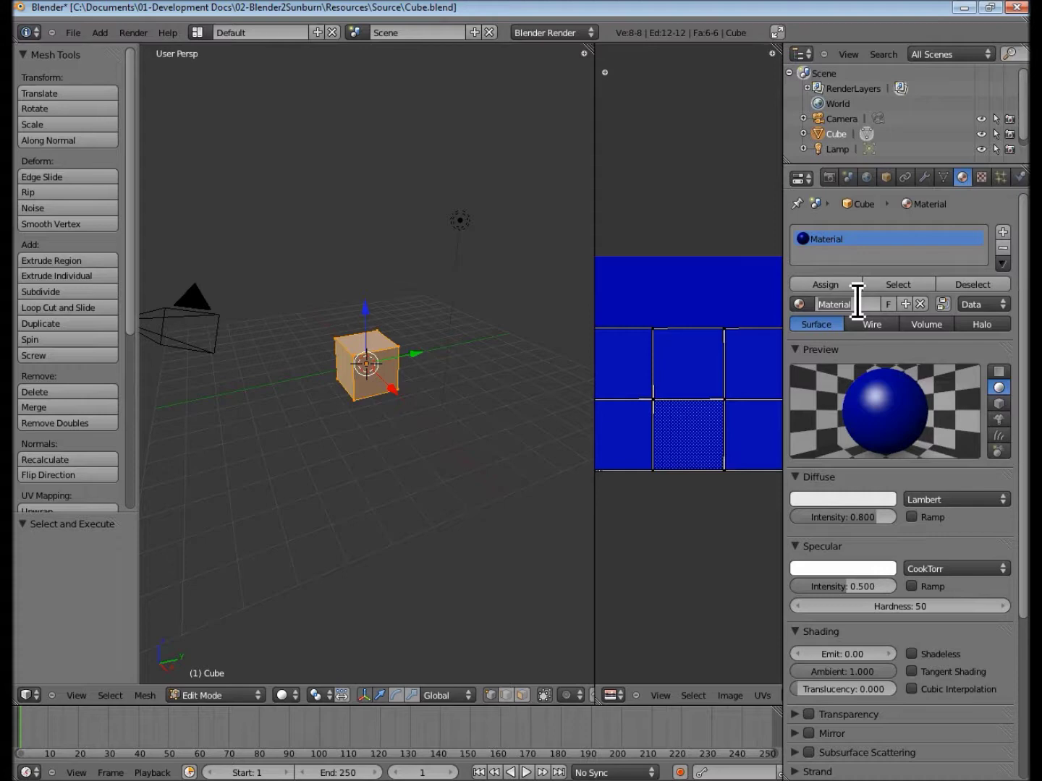
text(CubeMaterial)
click(986, 242)
click(824, 284)
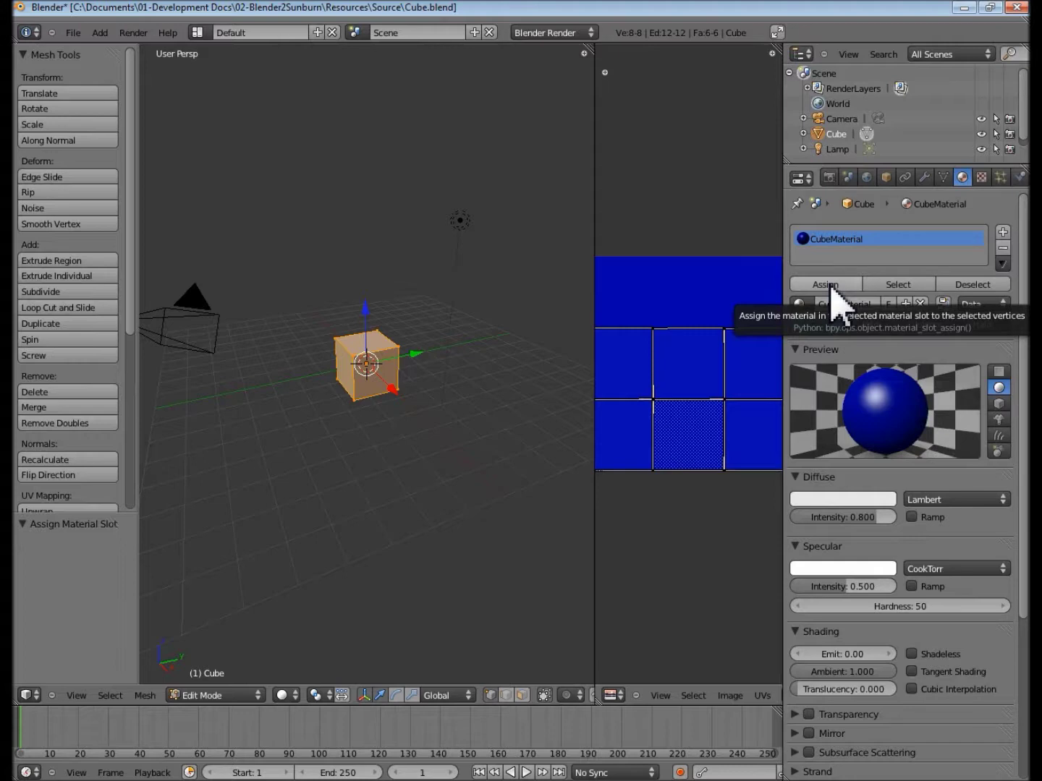
Step: Add a second UV texture layer to the cube's mesh and name it Lightmap
click(944, 179)
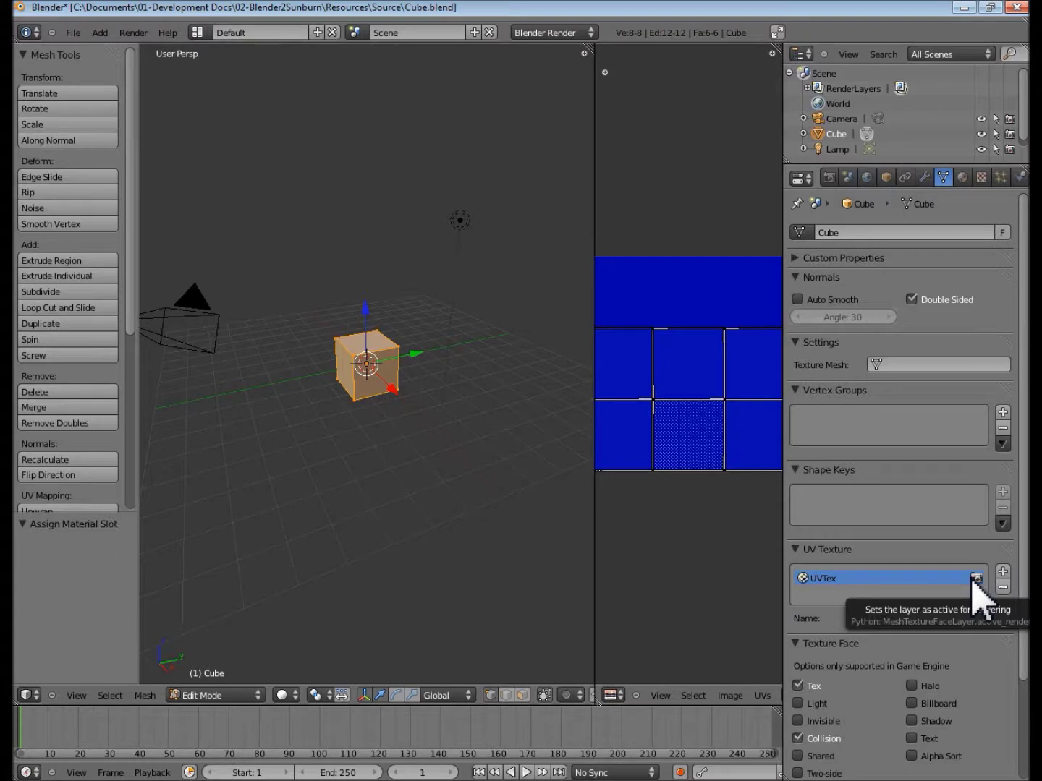
click(1003, 572)
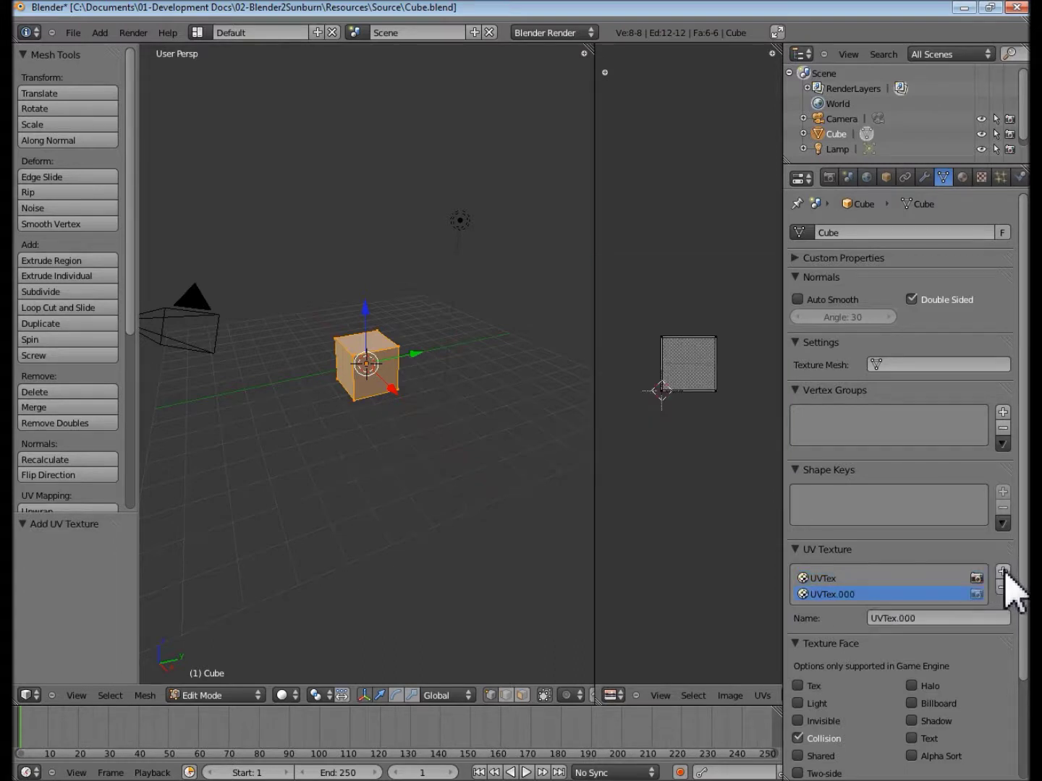
click(935, 618)
text(Lightmap)
key(Return)
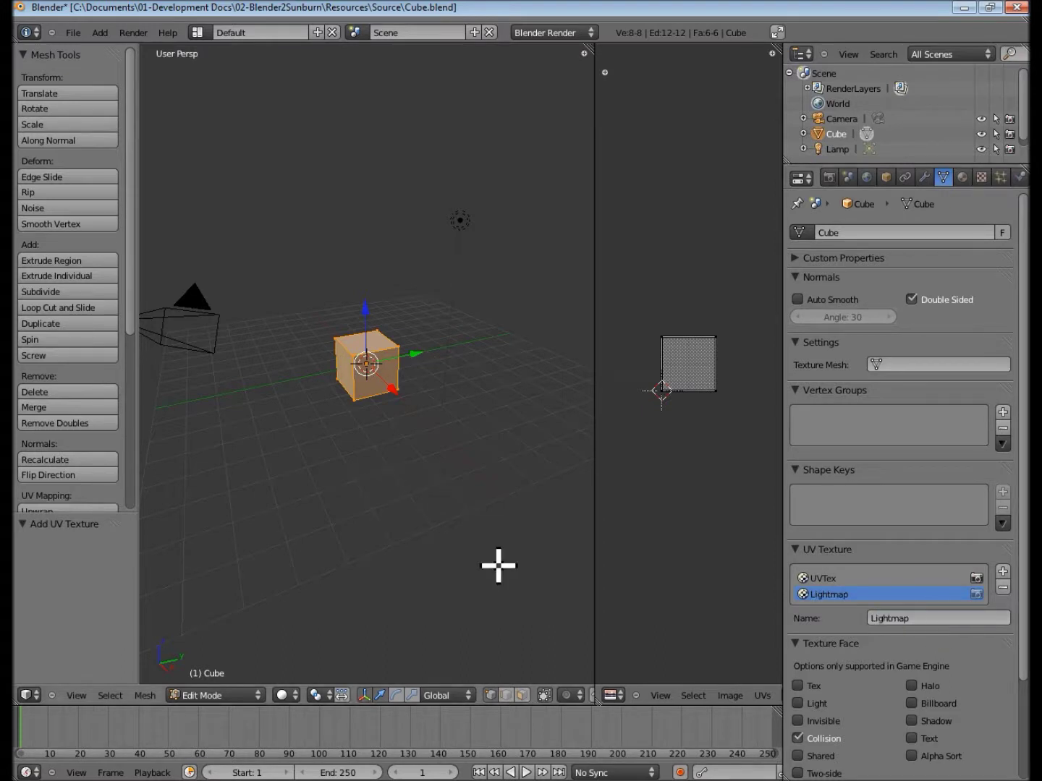
Step: UV unwrap the cube into the Lightmap layer with Smart Project and compare the layout with the UVTex layer
click(144, 696)
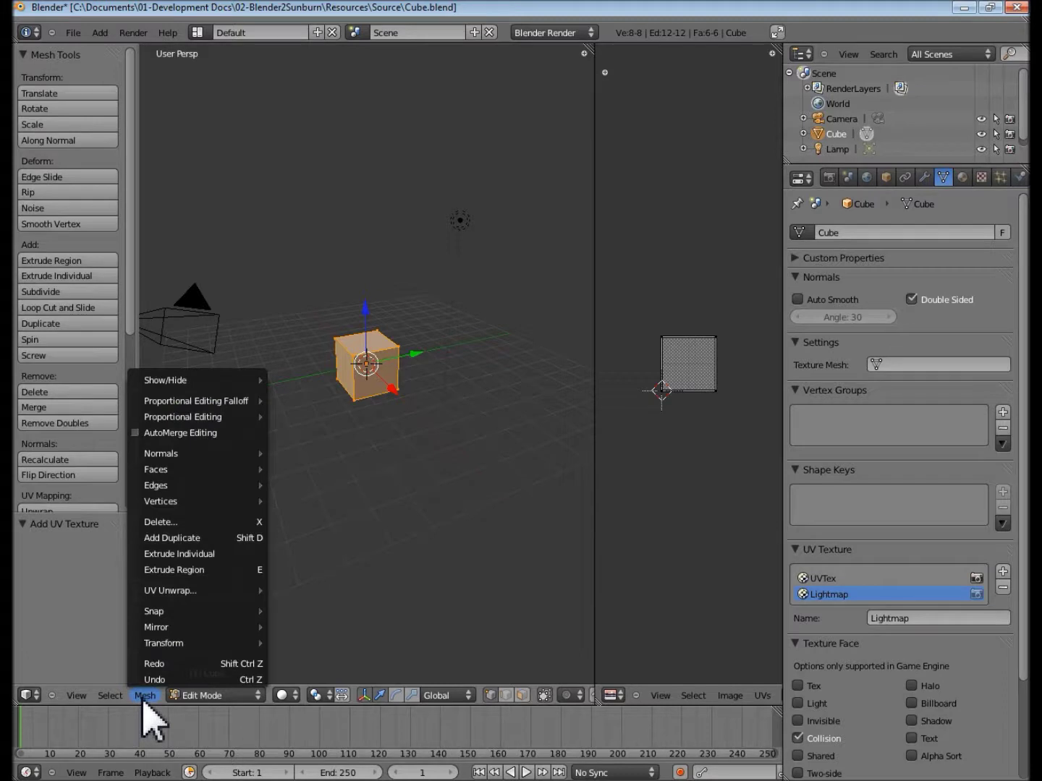
mouse_move(219, 590)
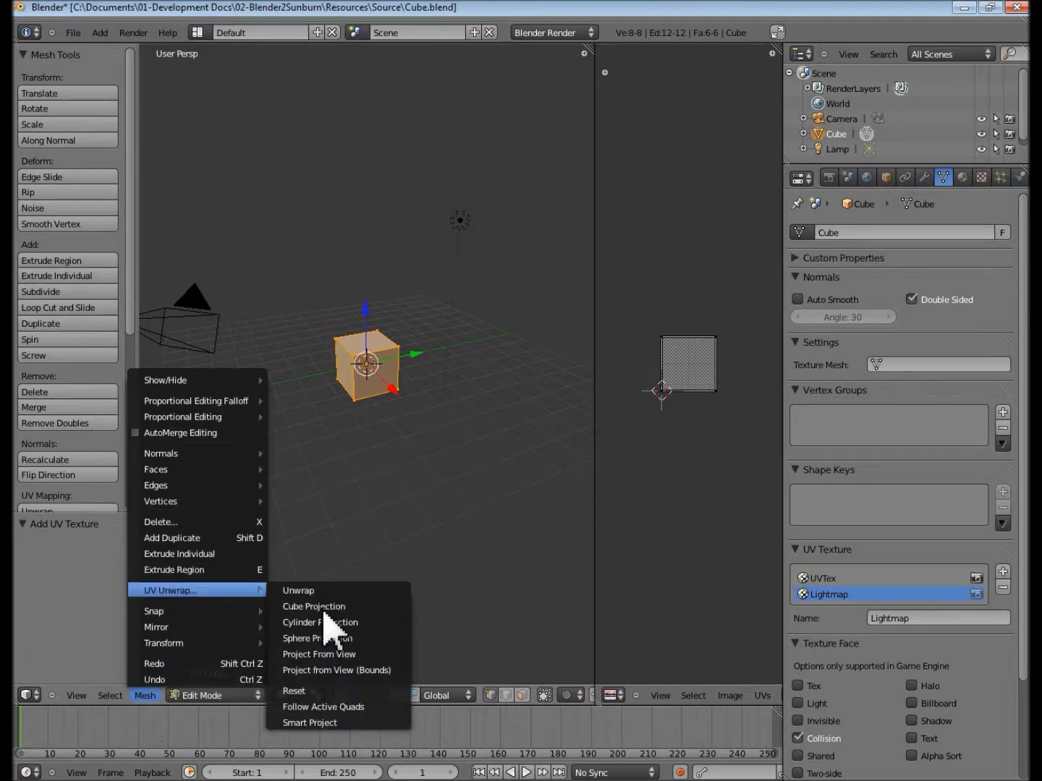
click(335, 722)
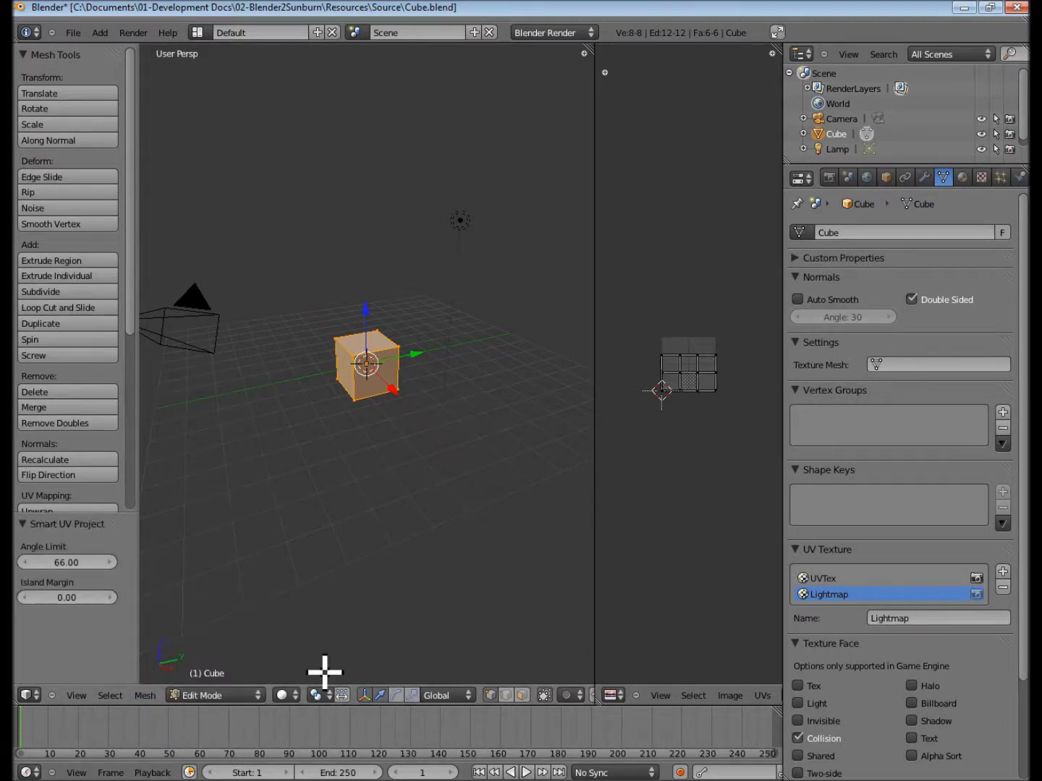
click(828, 579)
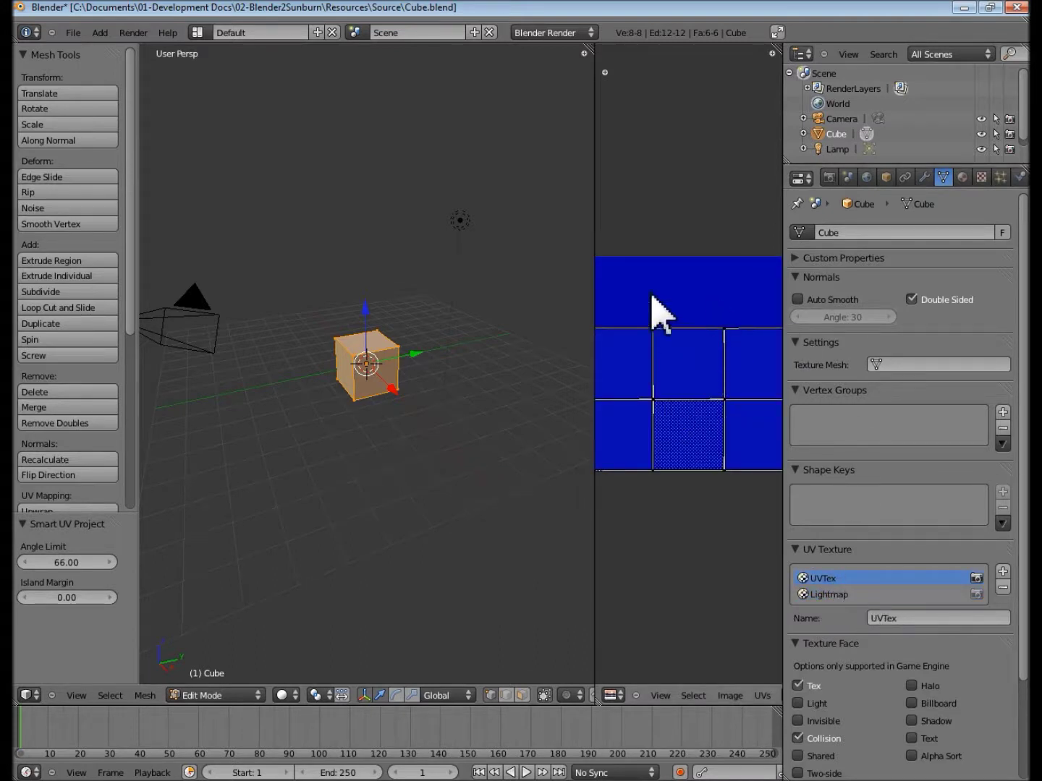
click(839, 596)
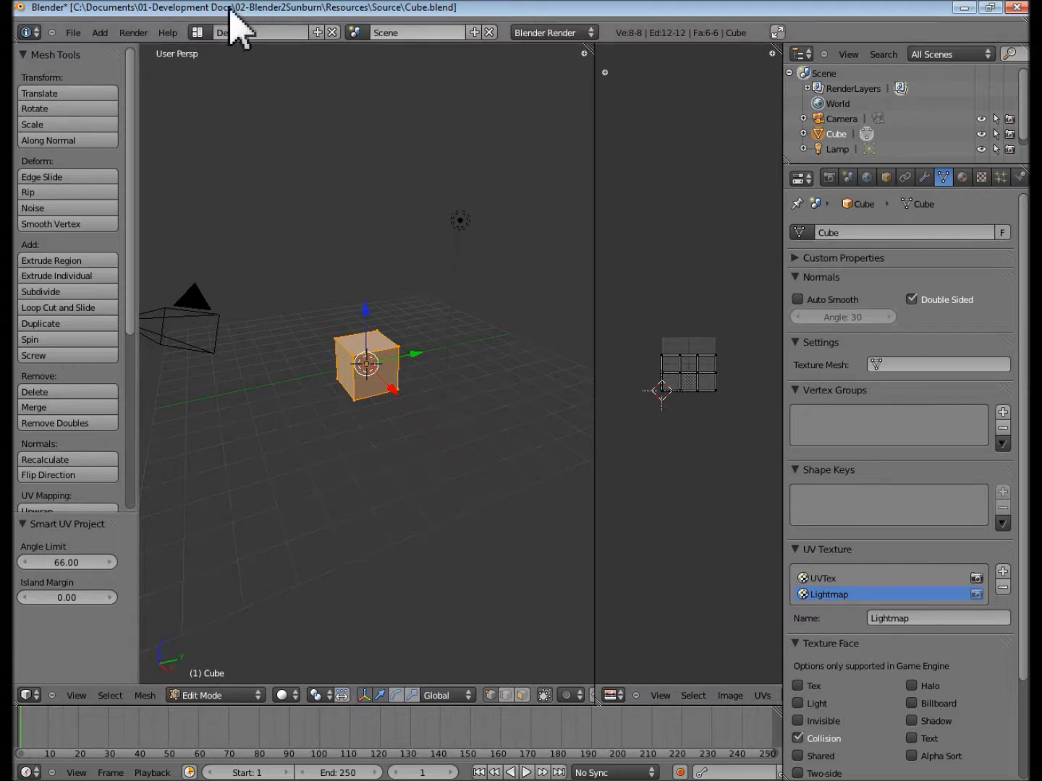
Step: Save the Blender file and export the cube in Autodesk FBX format as Cube.fbx to the Models folder of the Resources directory
click(74, 34)
click(84, 133)
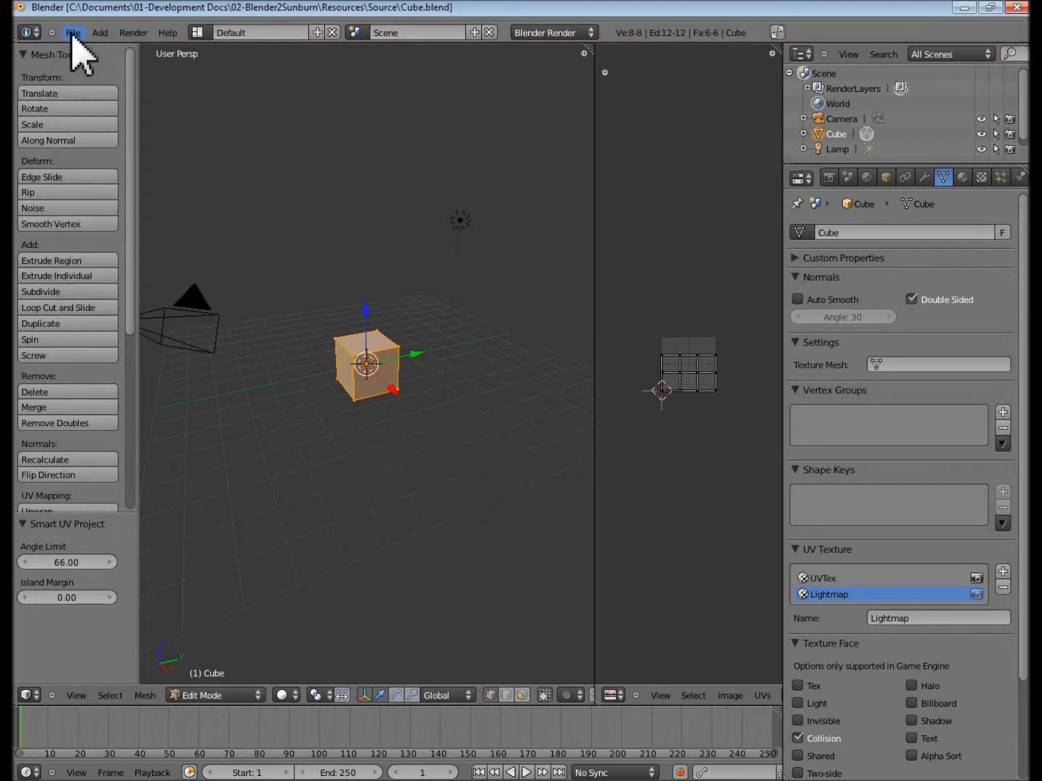
click(74, 33)
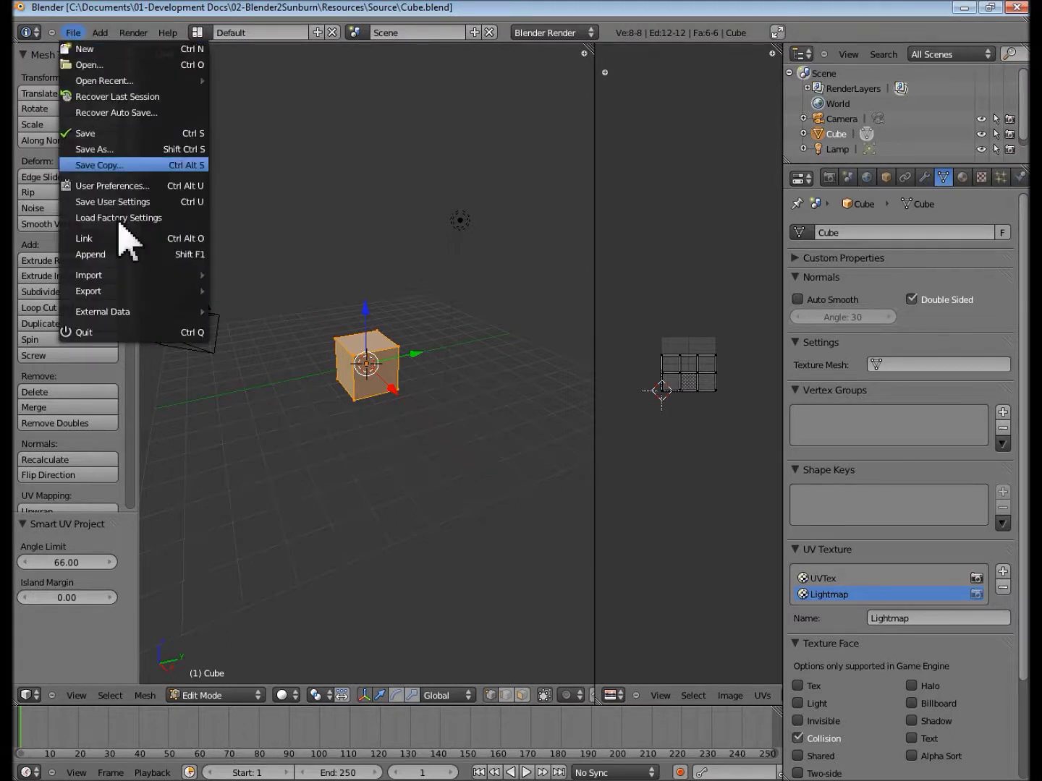
mouse_move(139, 299)
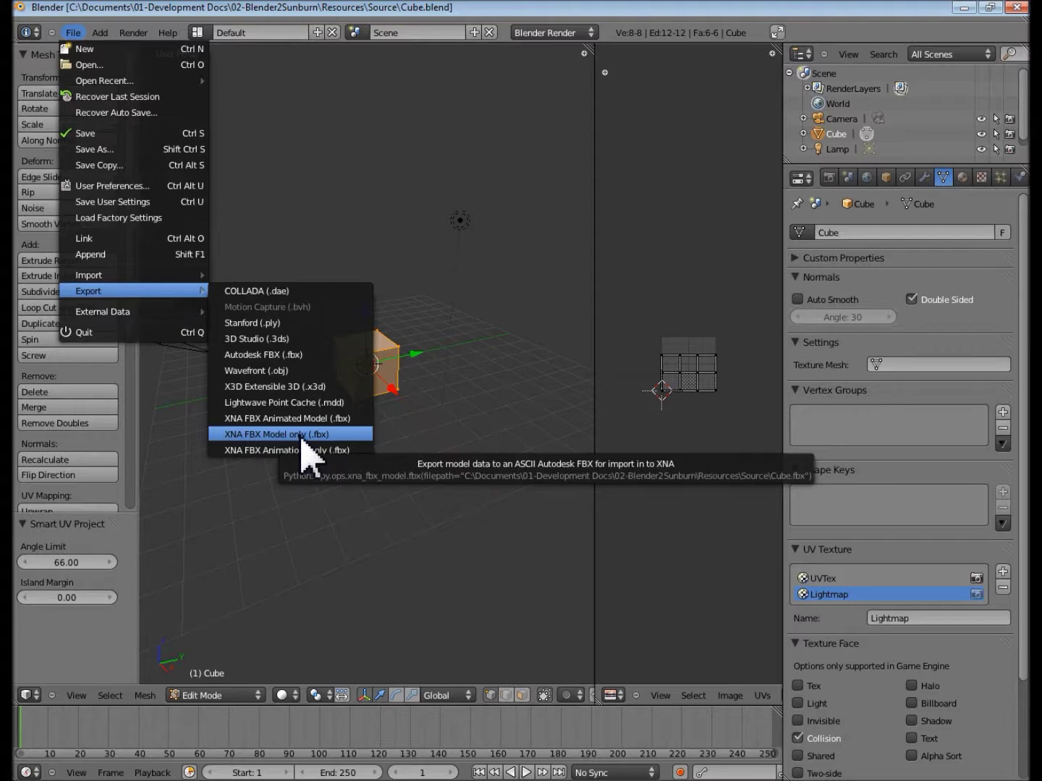
click(274, 369)
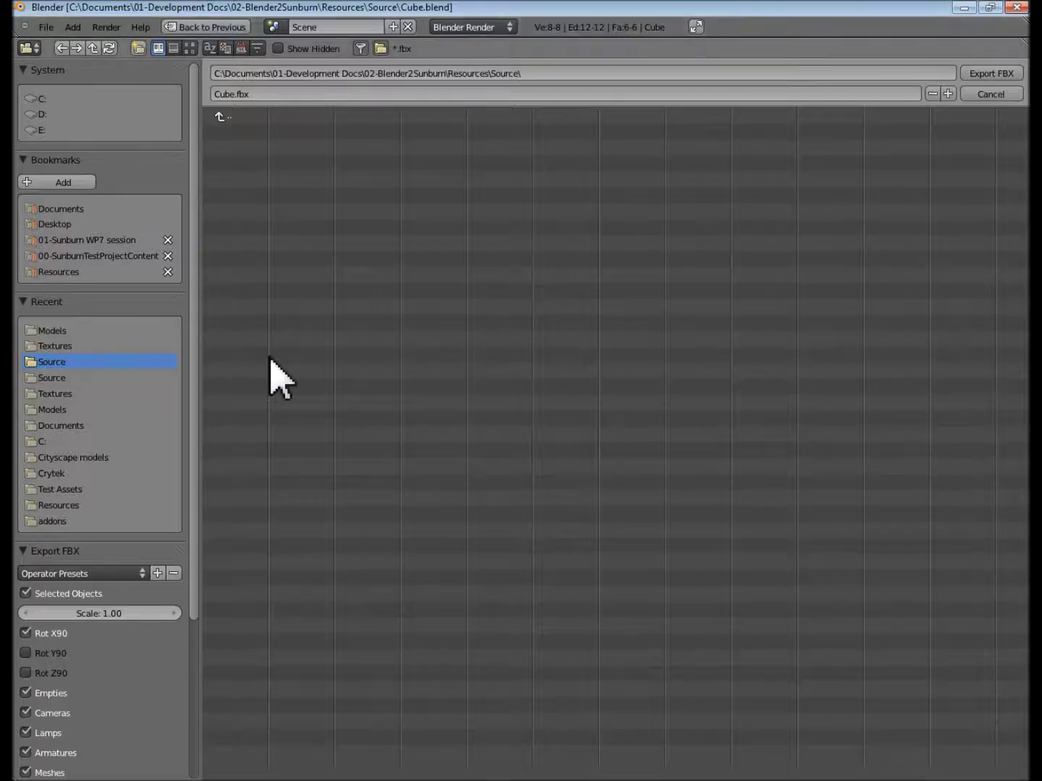
click(230, 118)
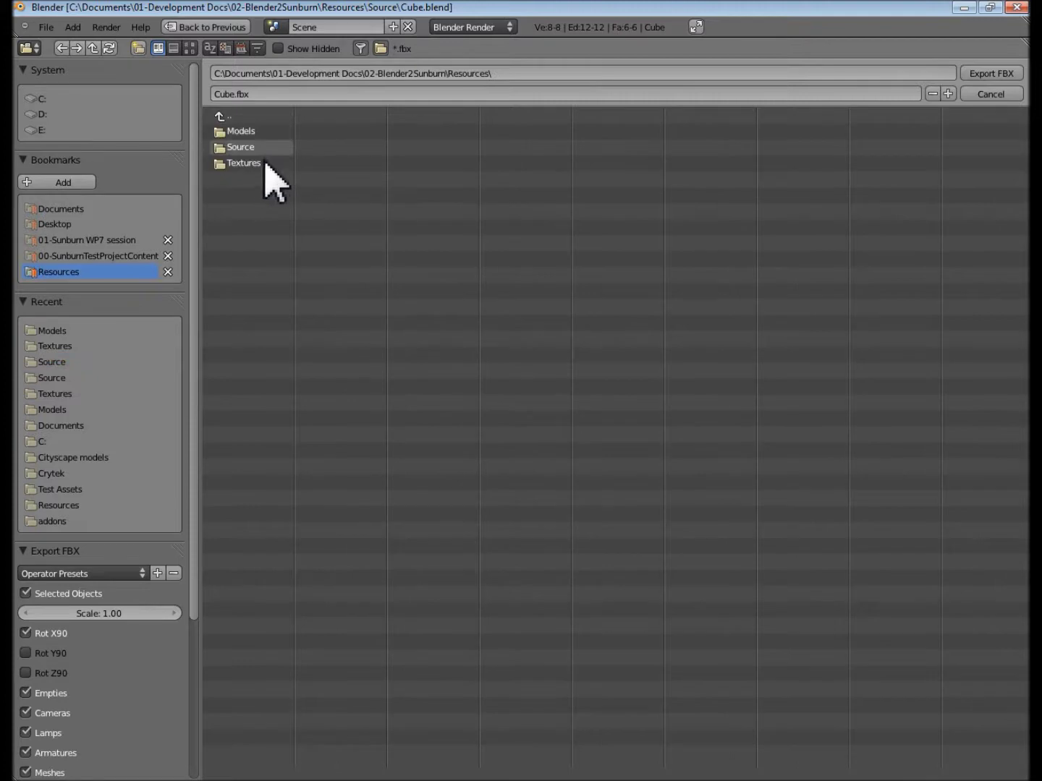
click(249, 132)
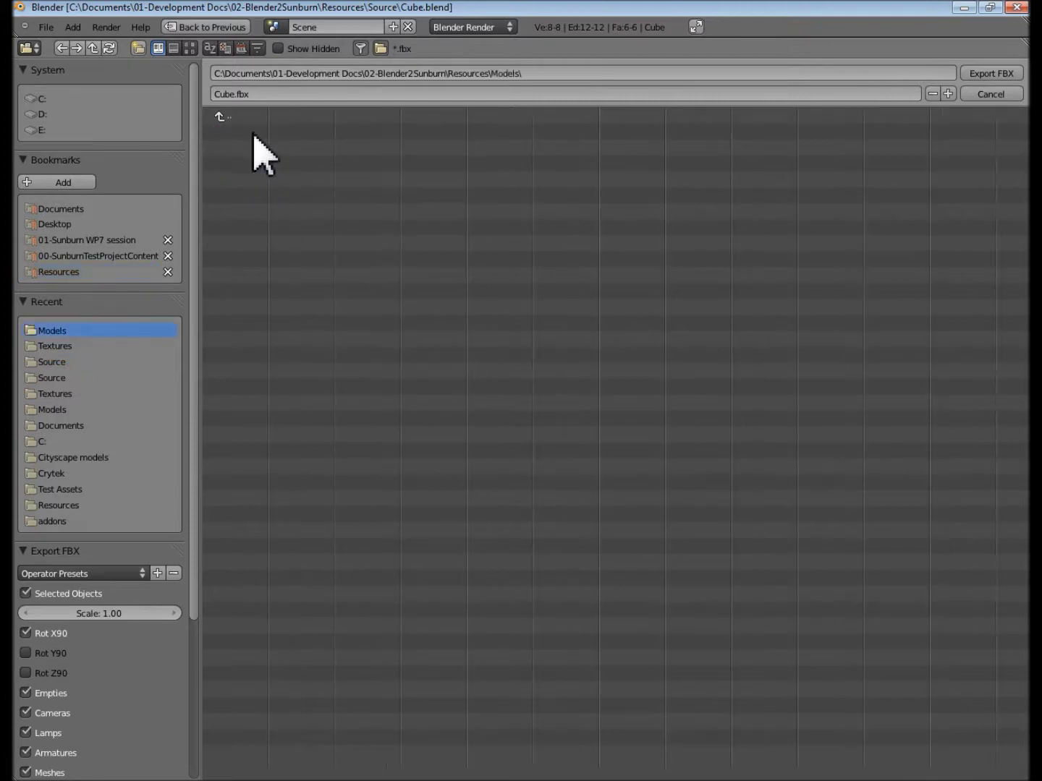
click(1010, 75)
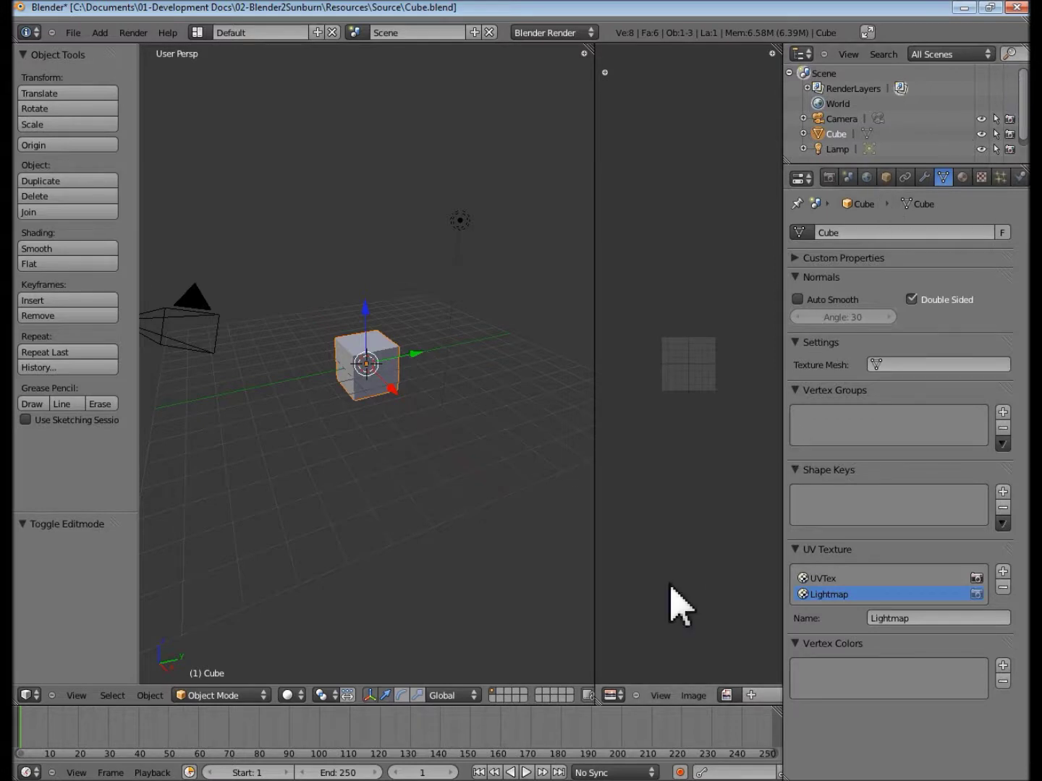
Step: Switch to Windows Explorer and copy the Models and Textures folders from Resources into the 00-SunburnTestProjectContent folder
click(177, 762)
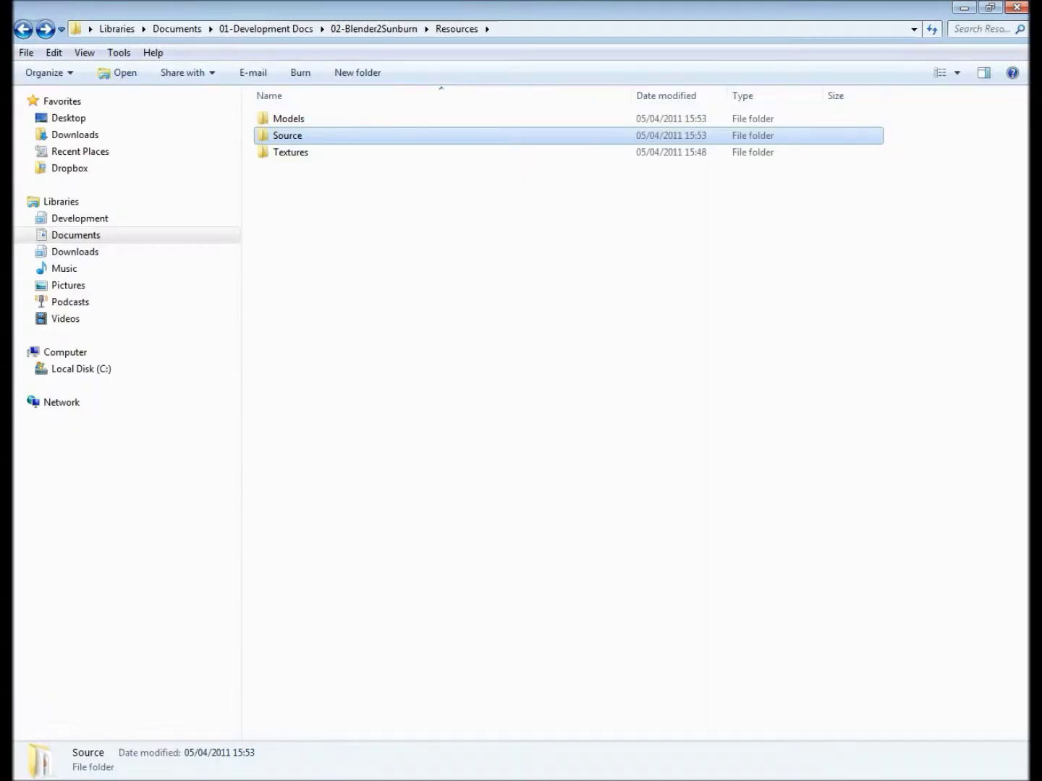
click(293, 119)
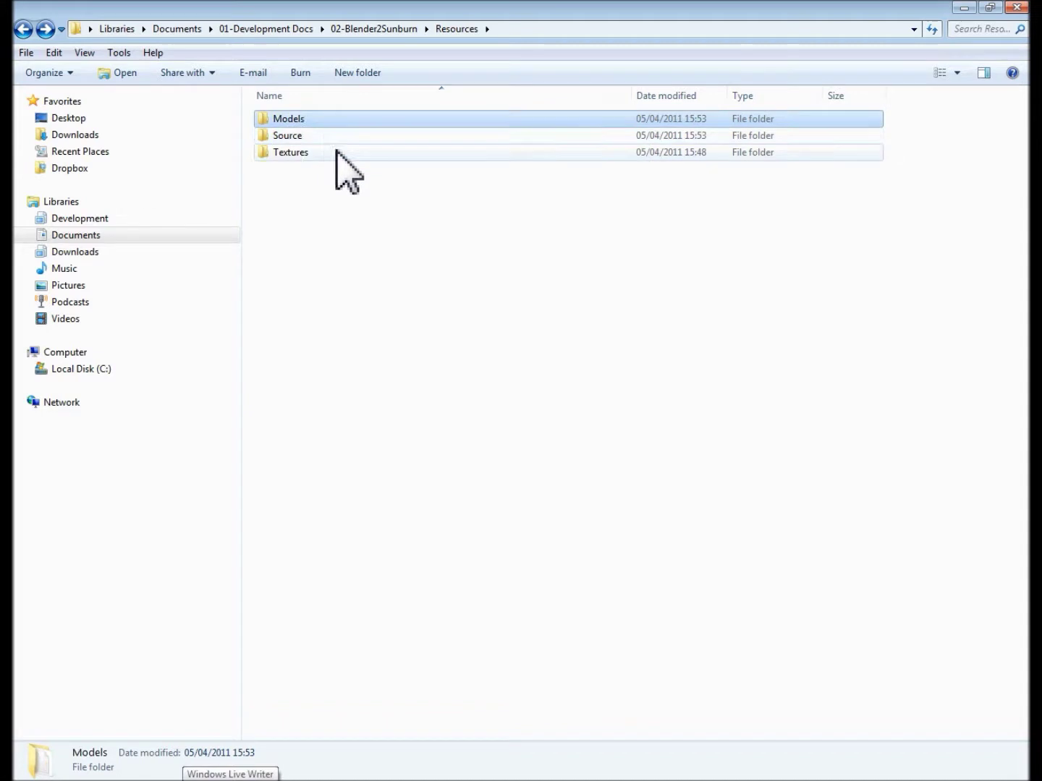
ctrl+click(293, 153)
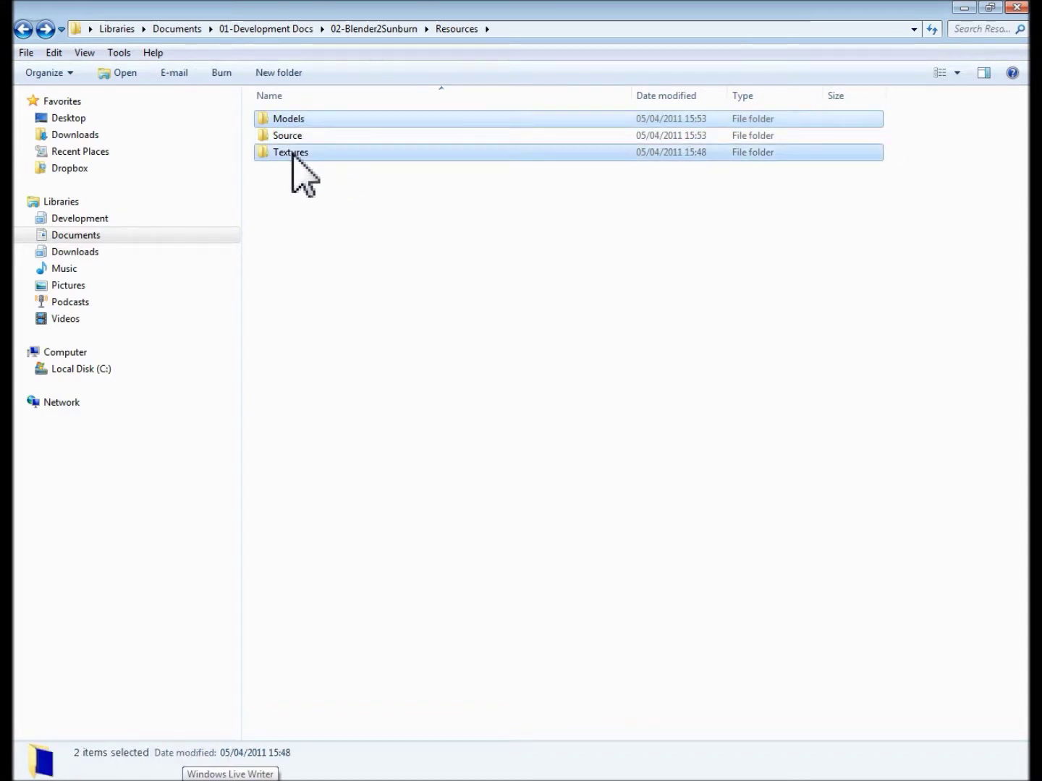
right_click(293, 152)
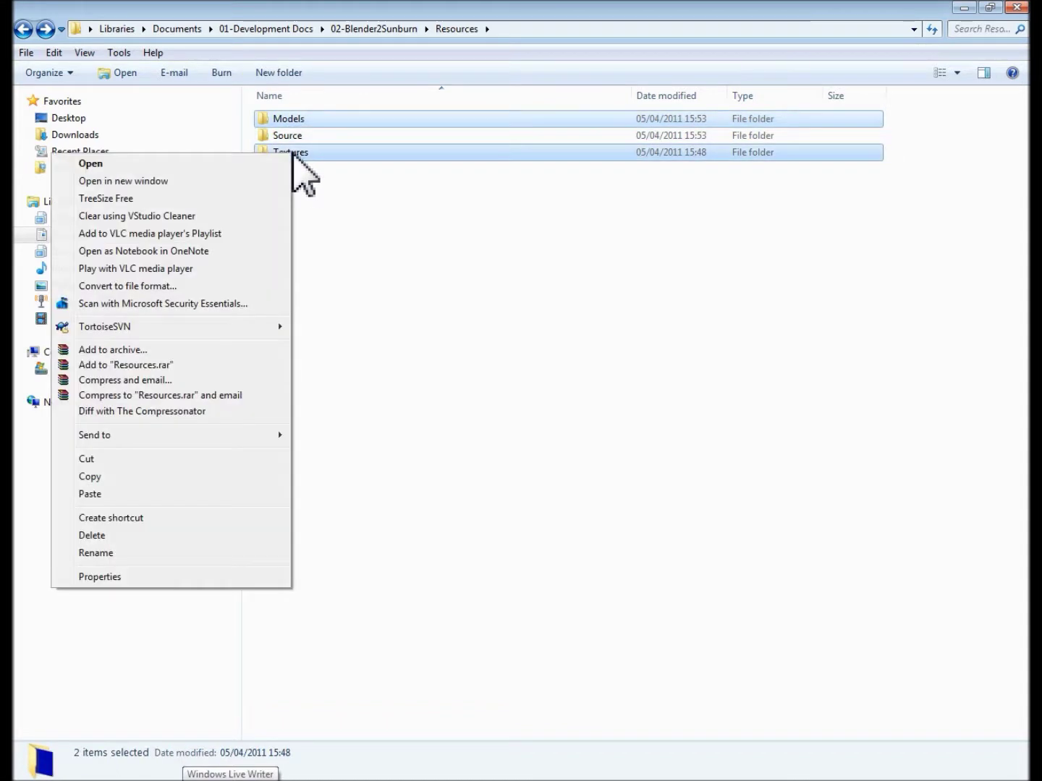
click(138, 478)
click(62, 30)
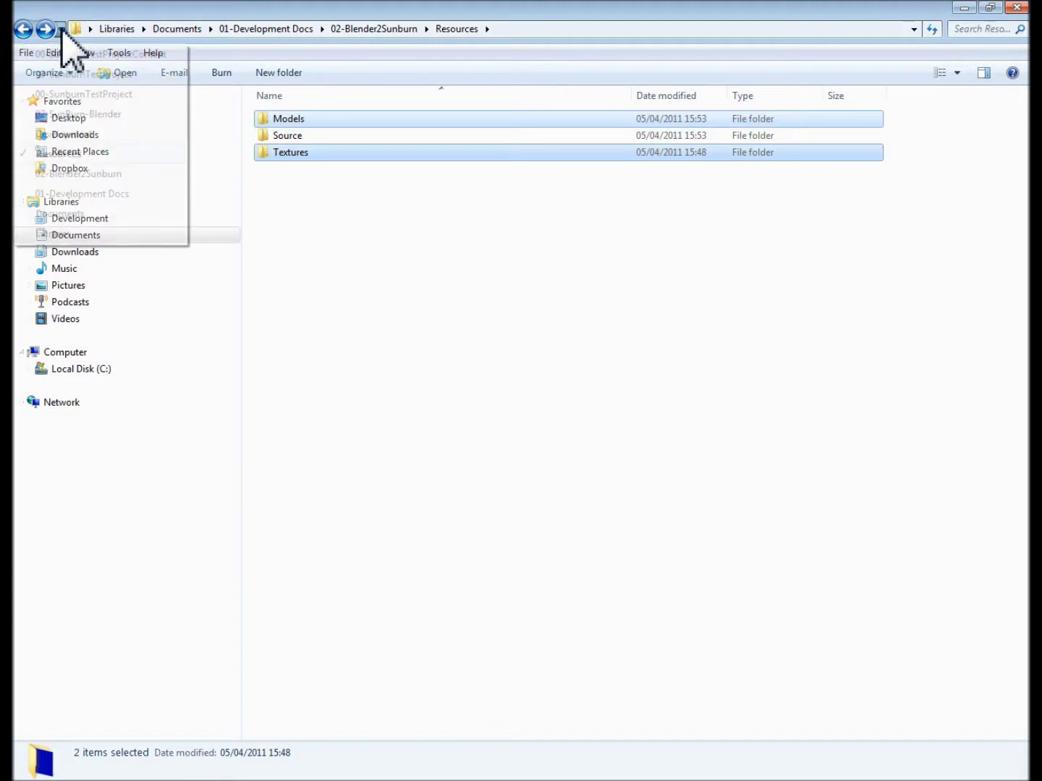
click(68, 53)
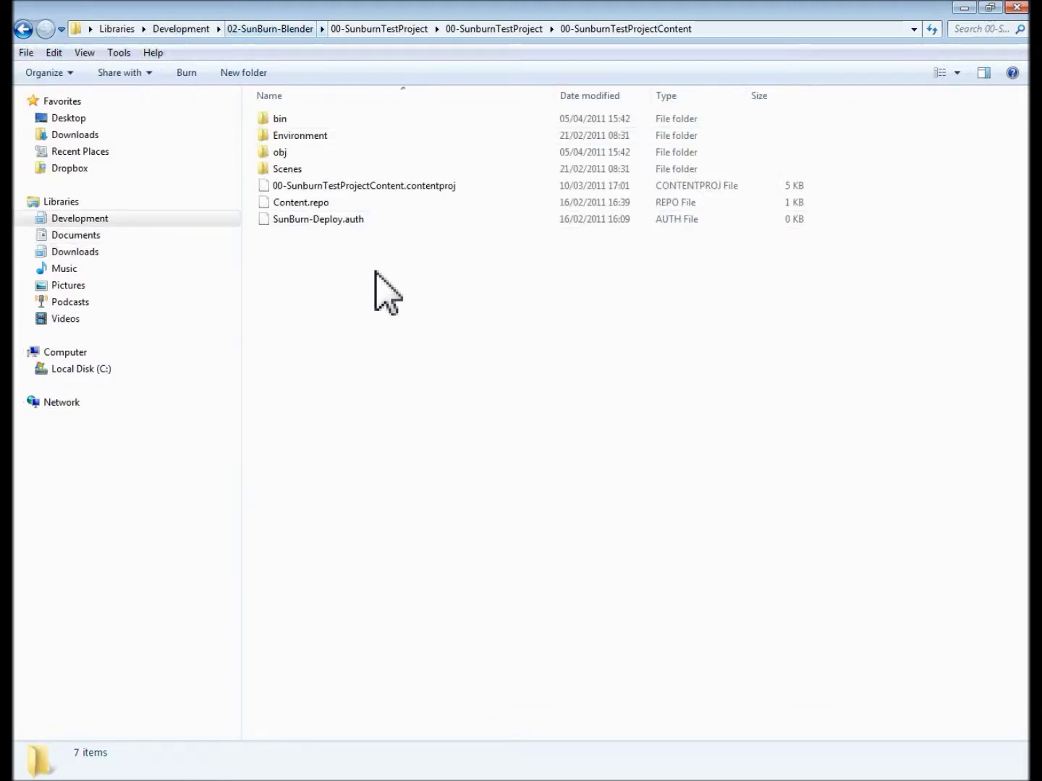
right_click(313, 283)
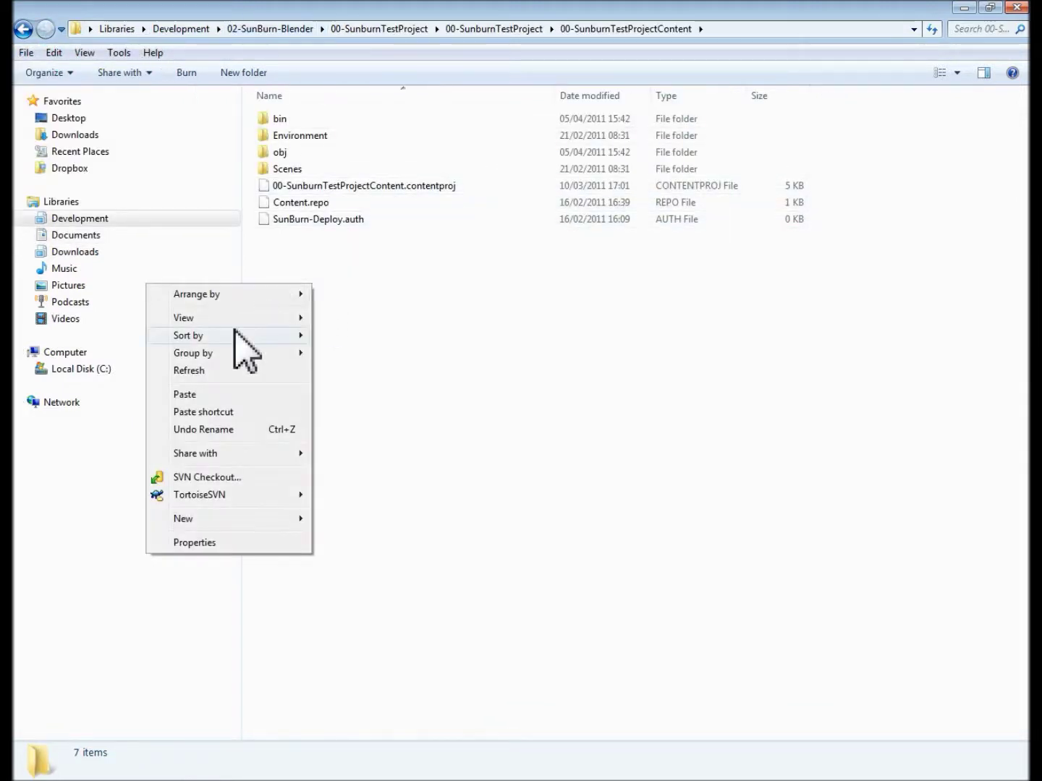
click(210, 396)
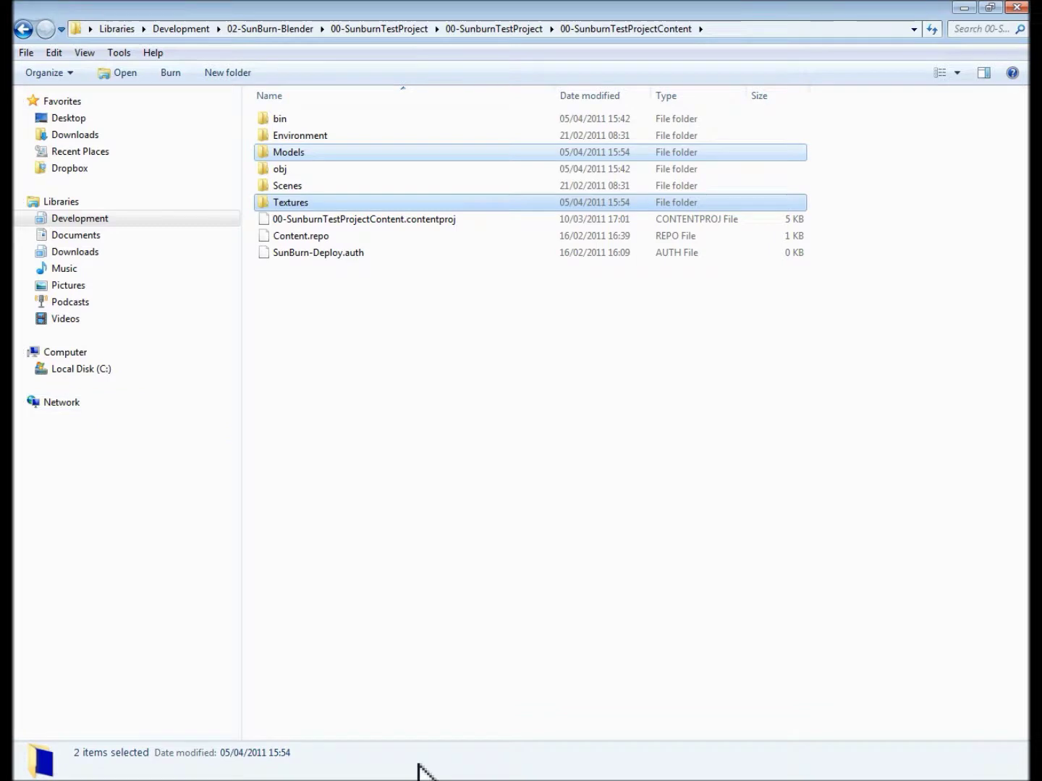
Step: Switch to SunBurn Pro Editor and import Cube.fbx from the project content's Models folder into the content repository's Models
click(653, 773)
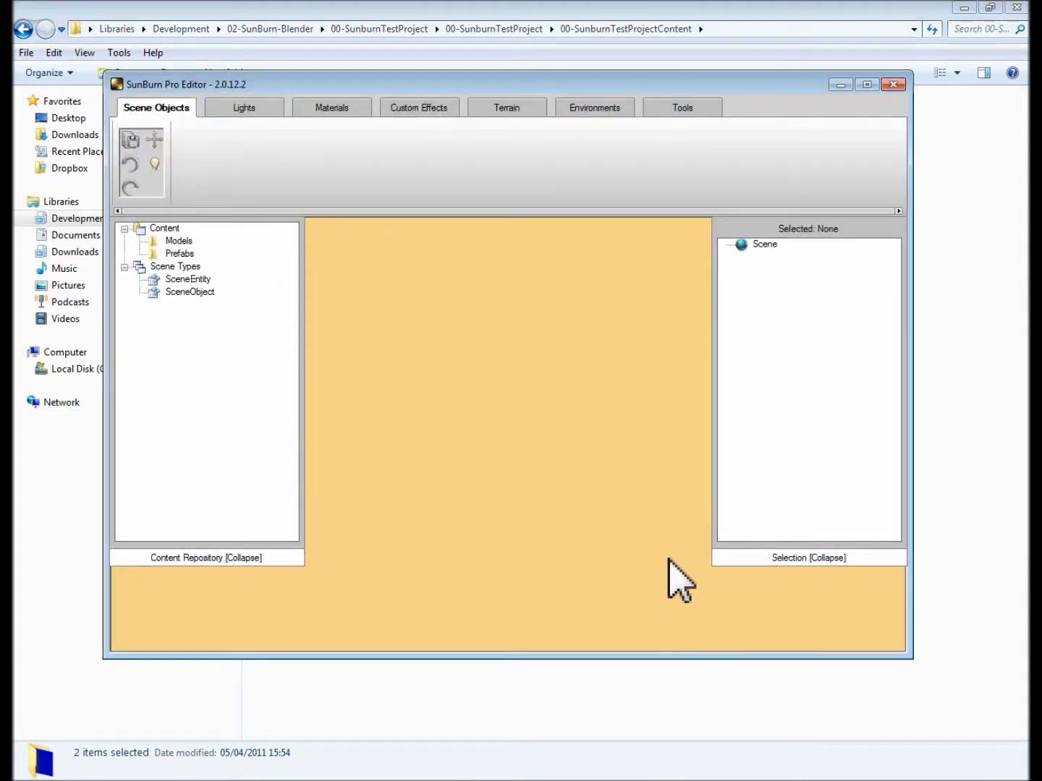
right_click(175, 242)
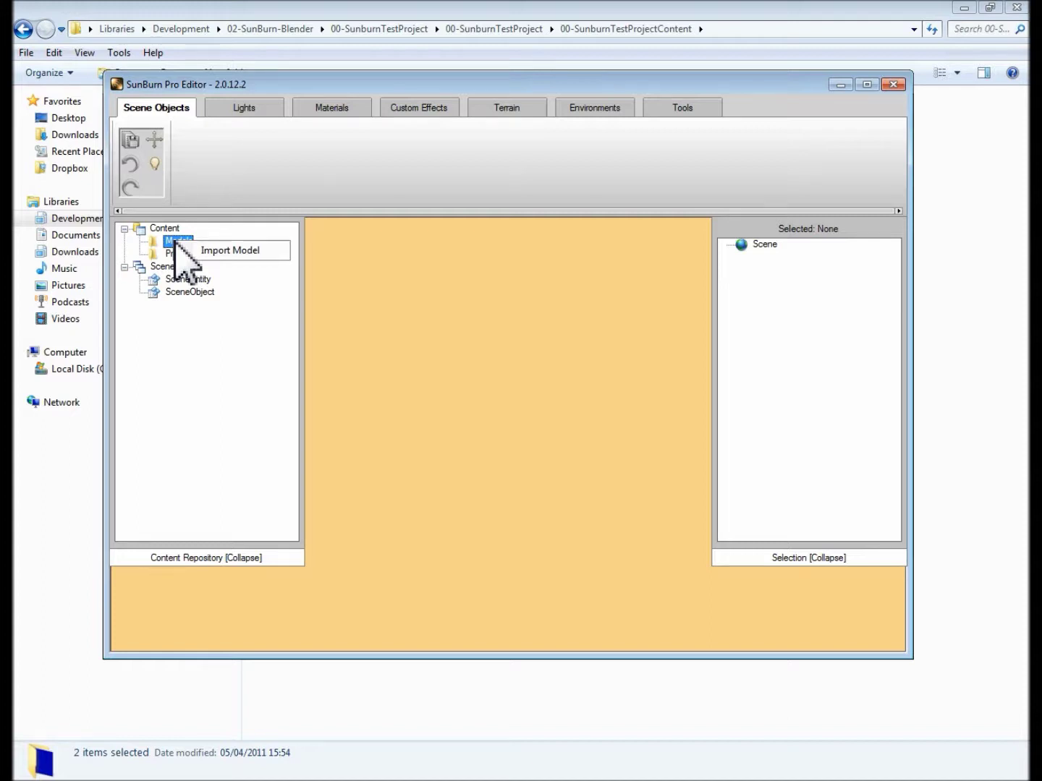
click(206, 250)
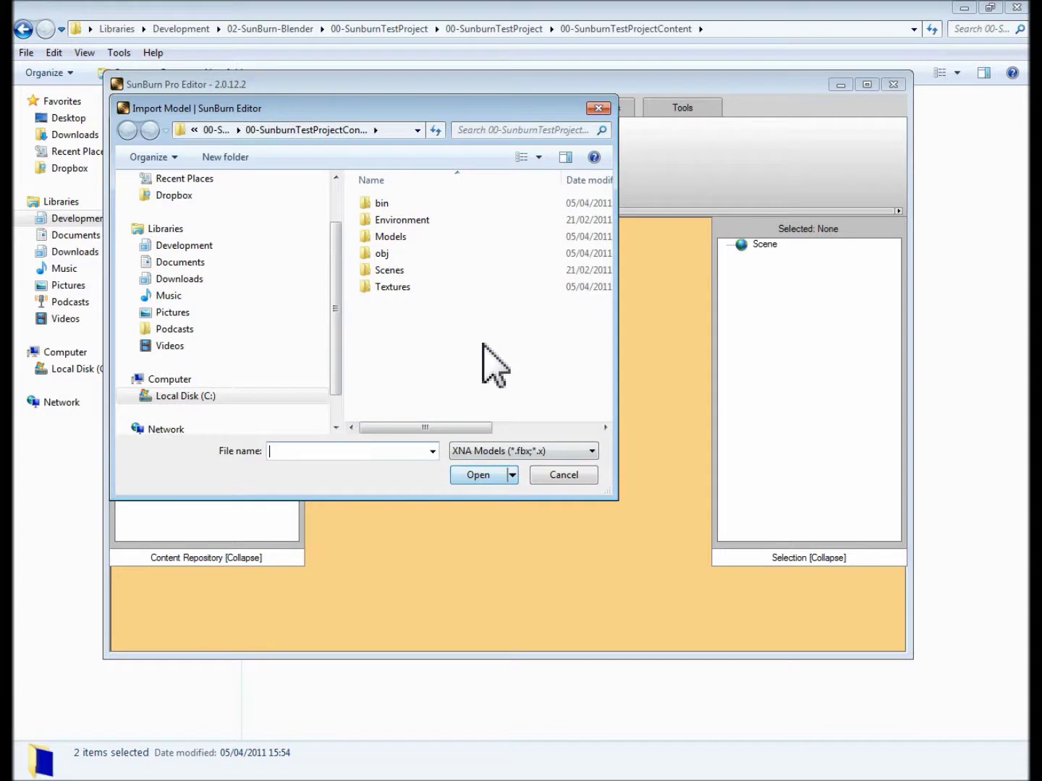
double_click(401, 238)
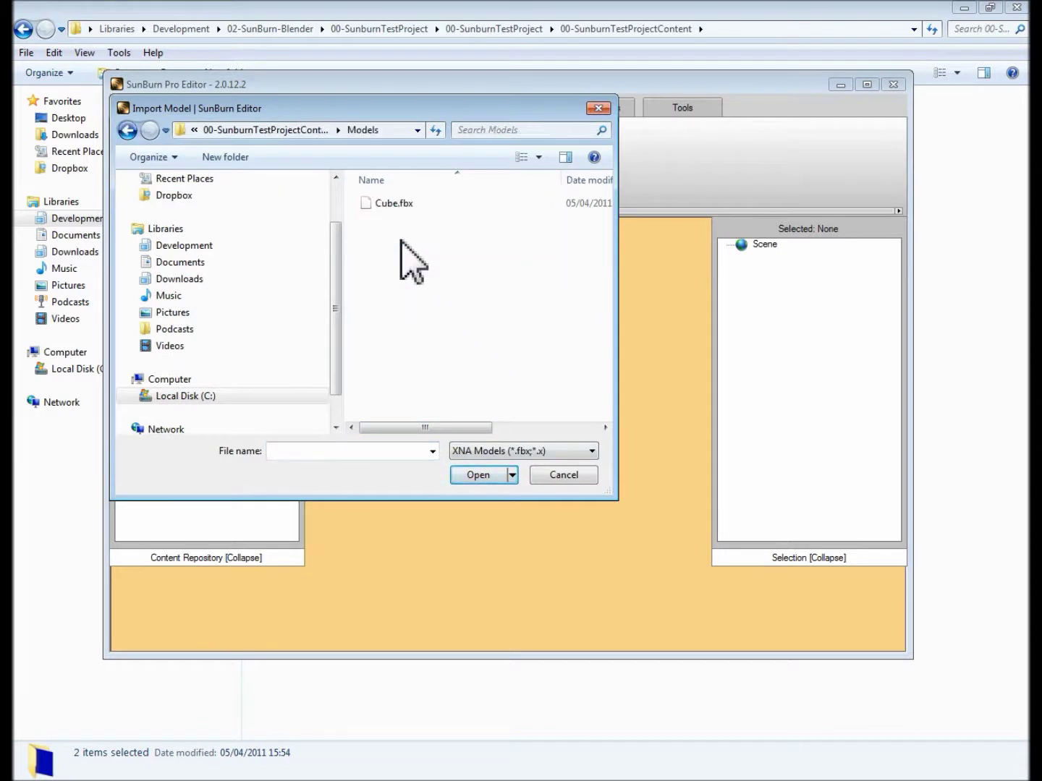
double_click(398, 207)
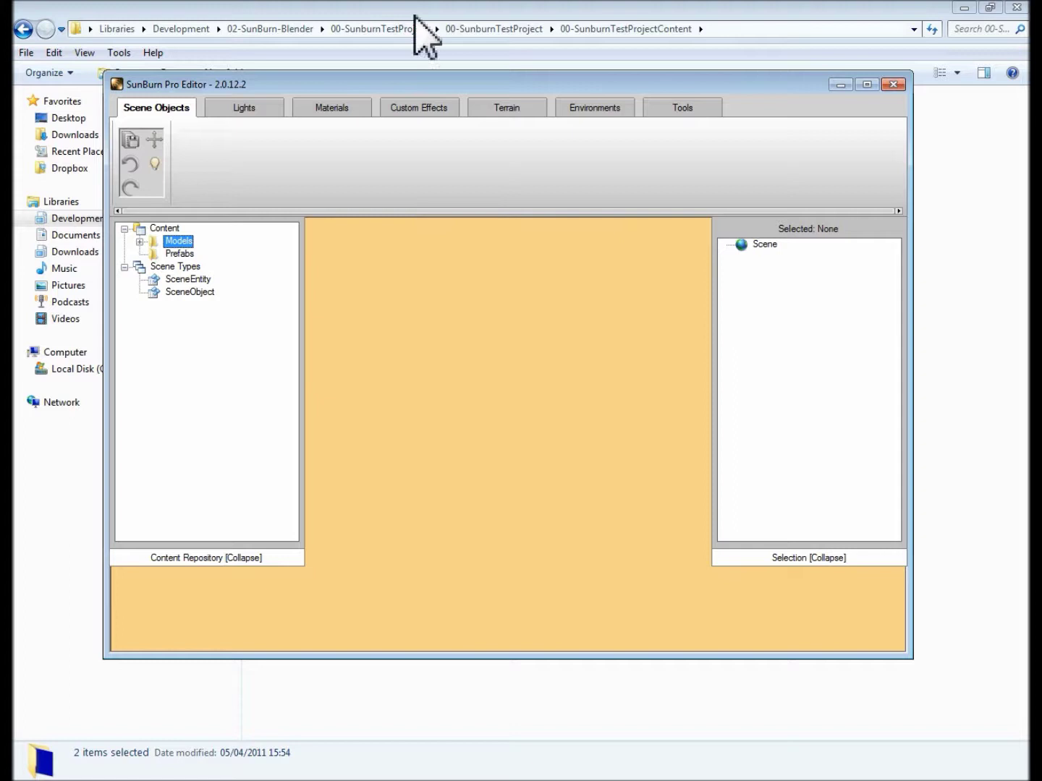
Step: Add the imported Cube.fbx model to the scene and check the texture path of the CubeMap material's diffuse map
click(139, 242)
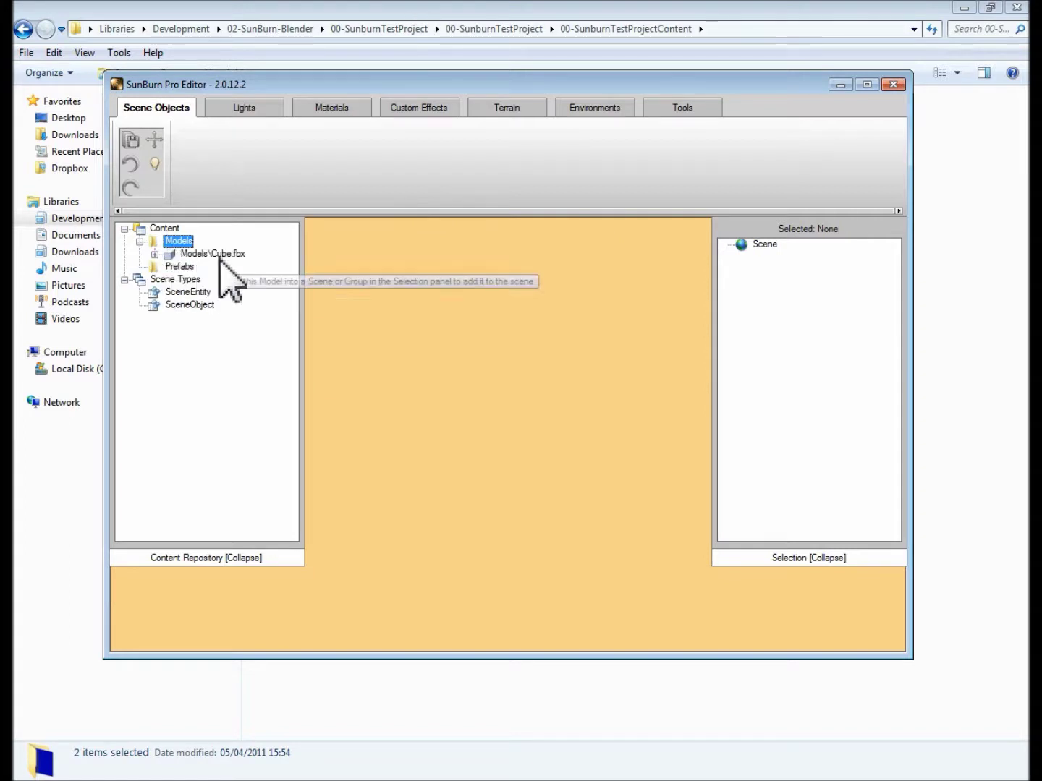
click(200, 255)
drag(199, 254, 757, 246)
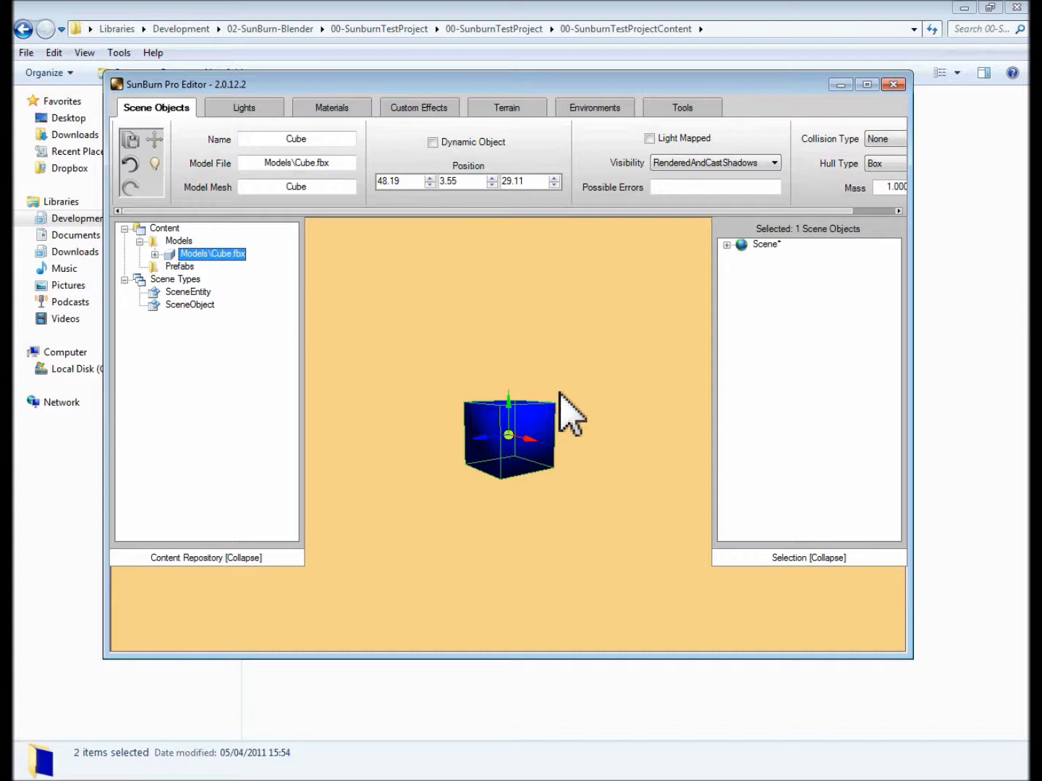
click(332, 108)
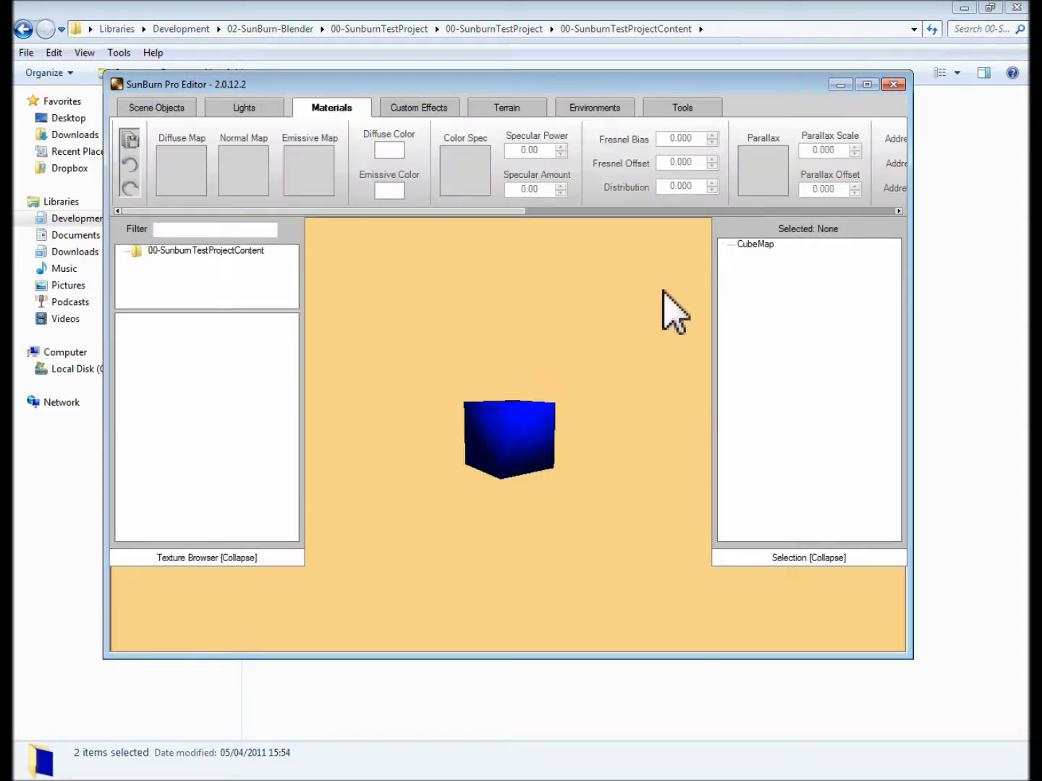
click(754, 245)
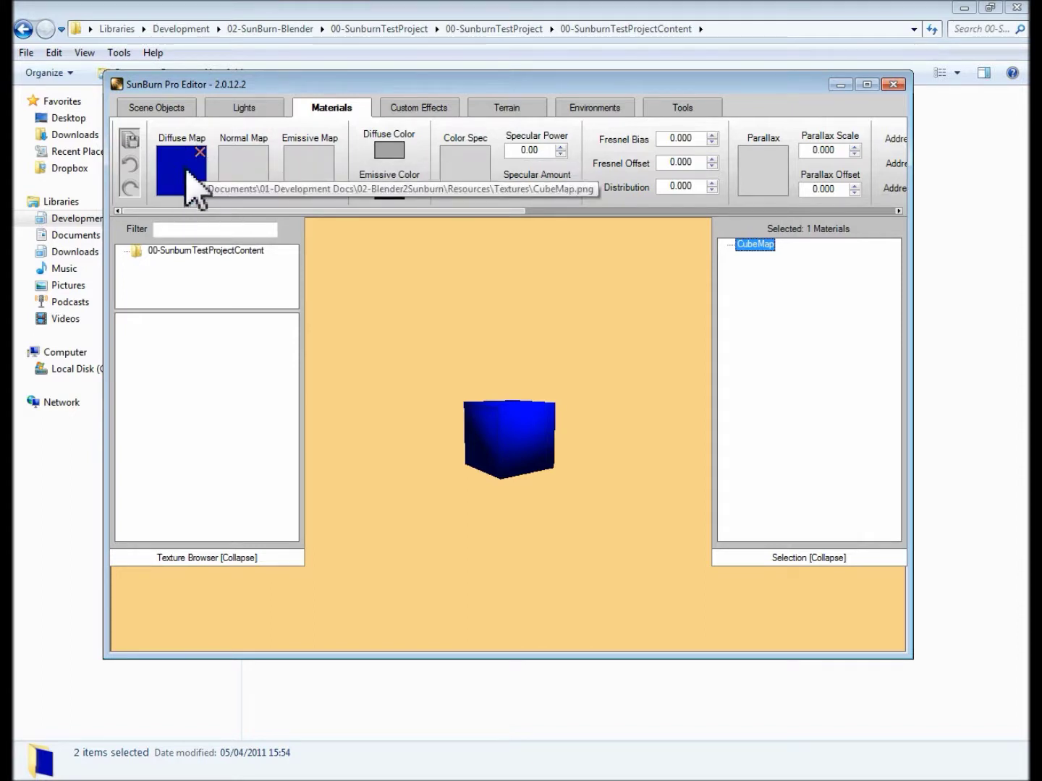
Step: Enable Light Mapped for the Cube scene object and for the Windmill group's Sun and Ambient Lighting lights
click(174, 108)
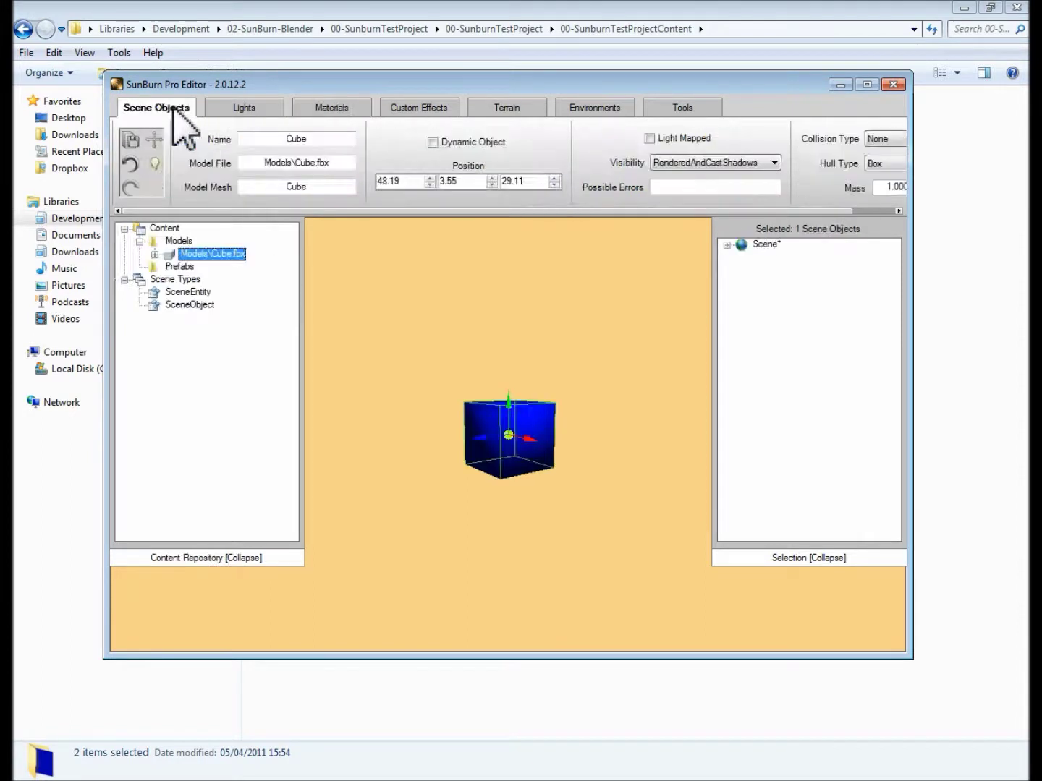
click(649, 139)
click(238, 110)
click(742, 257)
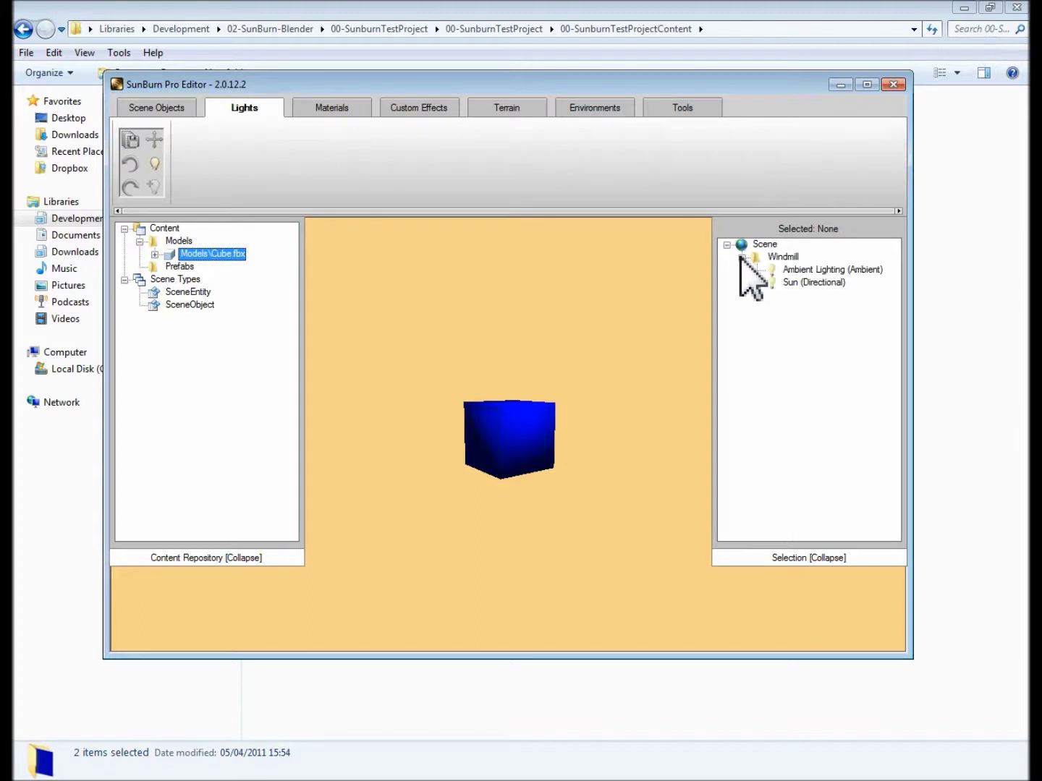
click(816, 282)
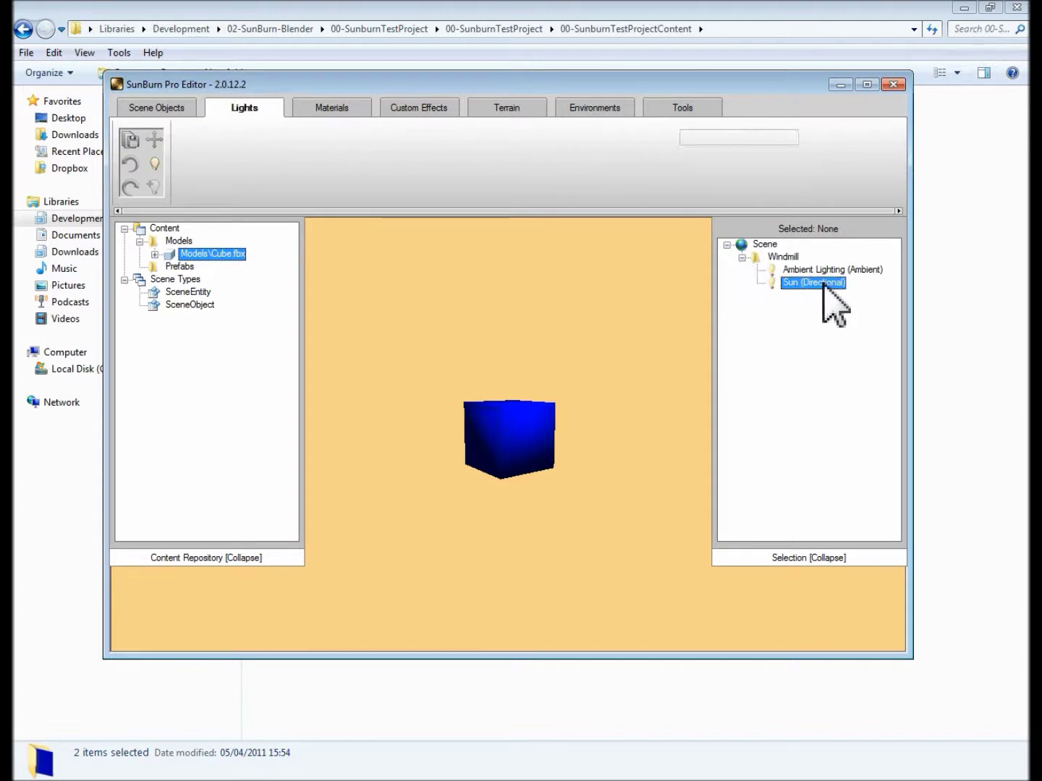
click(895, 211)
click(895, 212)
click(825, 174)
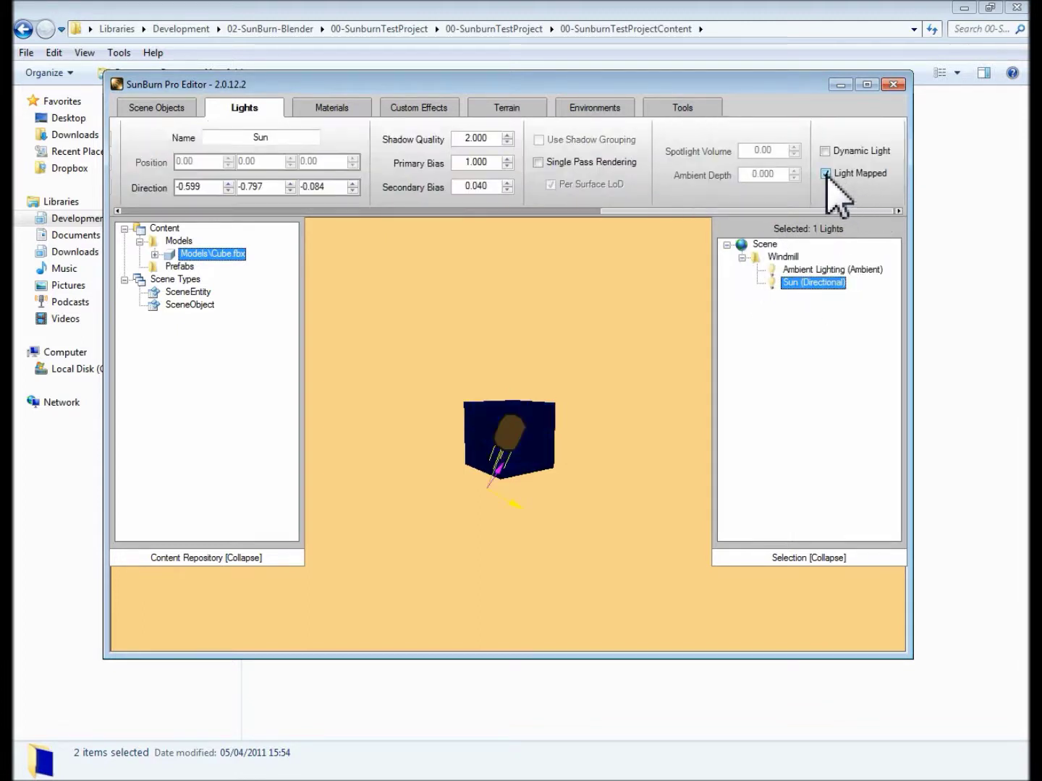
click(832, 271)
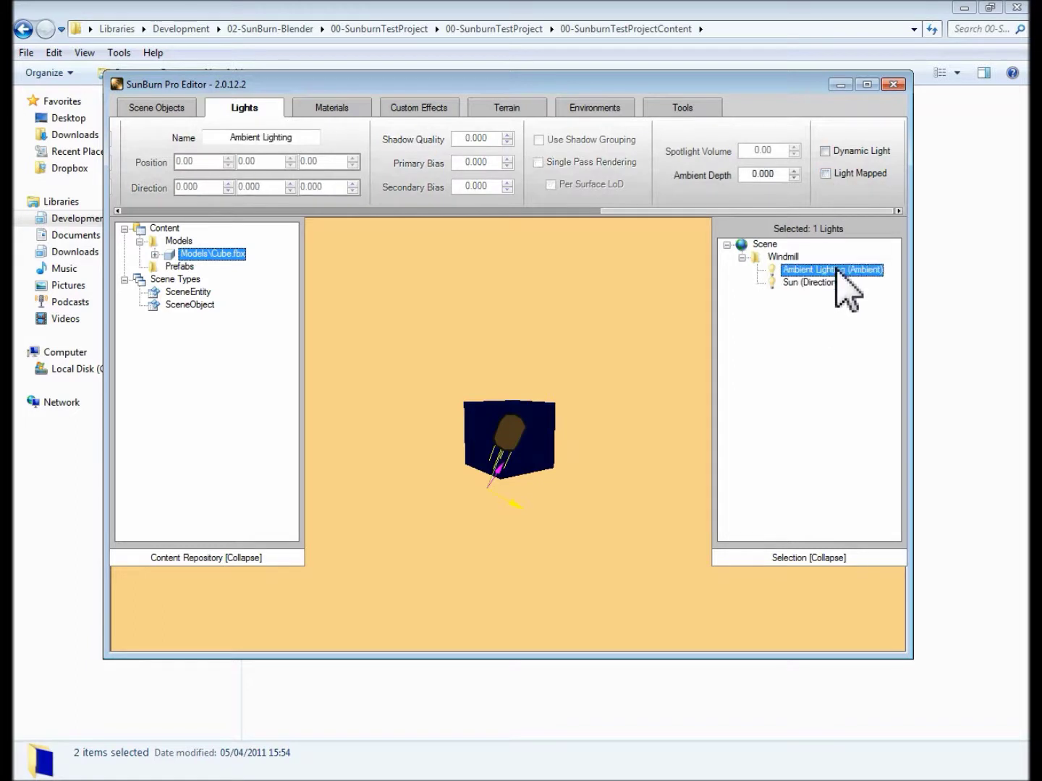
click(825, 173)
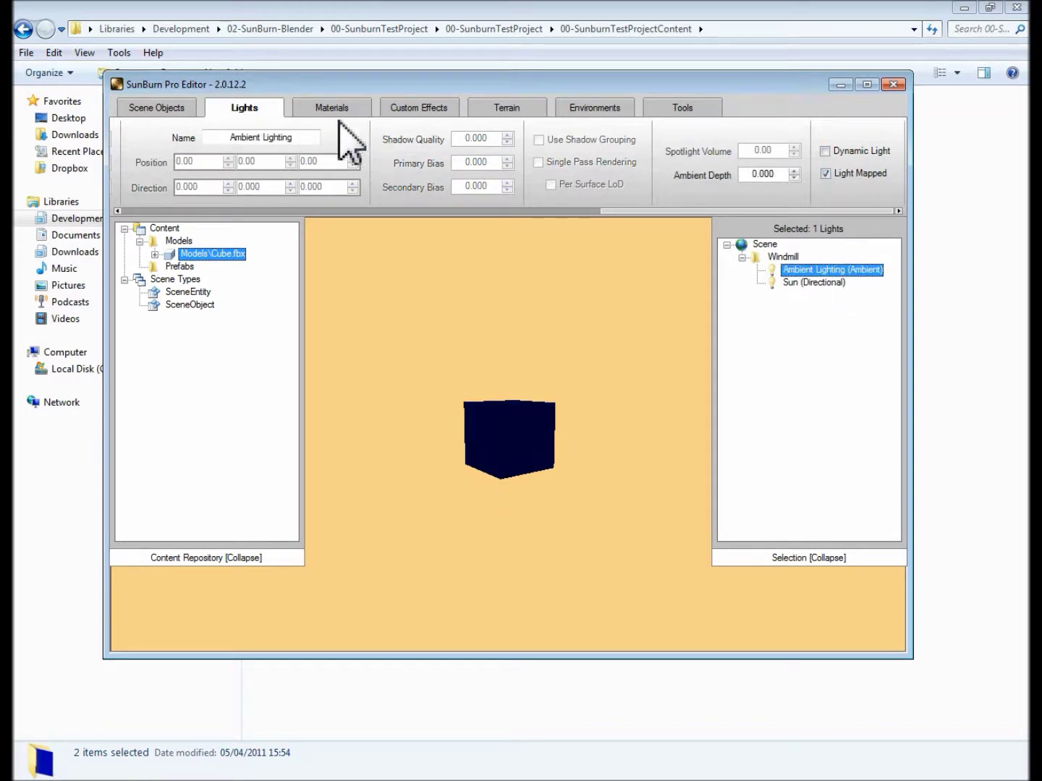
Step: Save all changes made to the scene
click(684, 110)
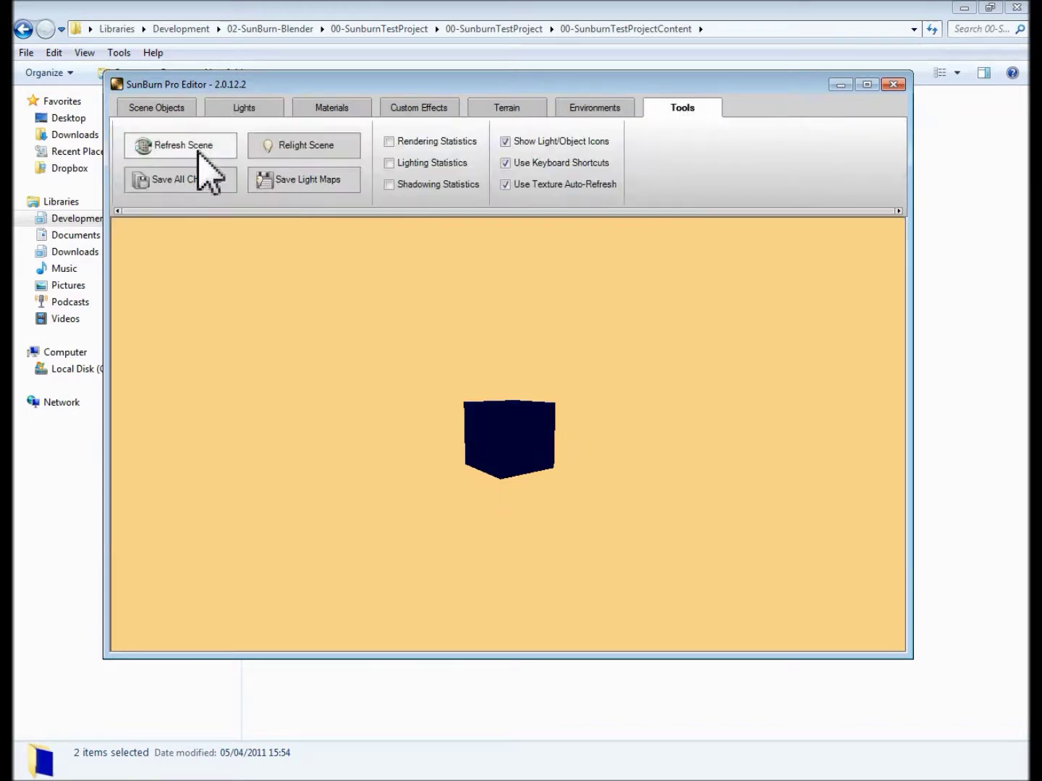
click(193, 183)
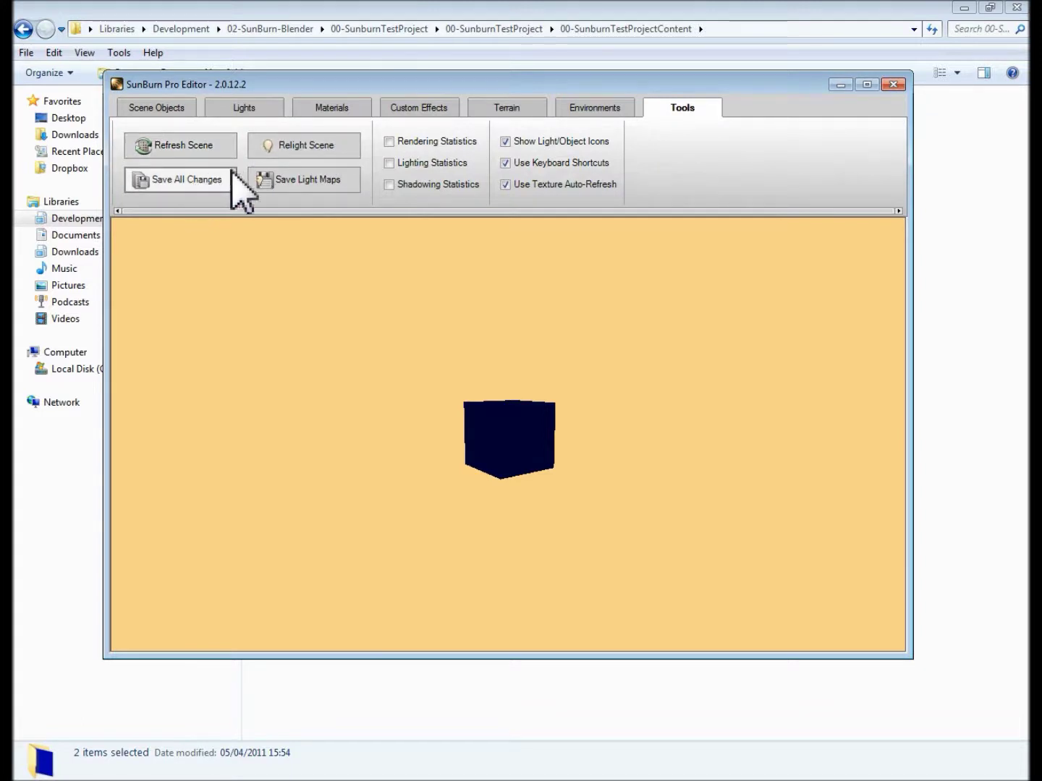
Step: Relight the scene and save its light maps
click(313, 144)
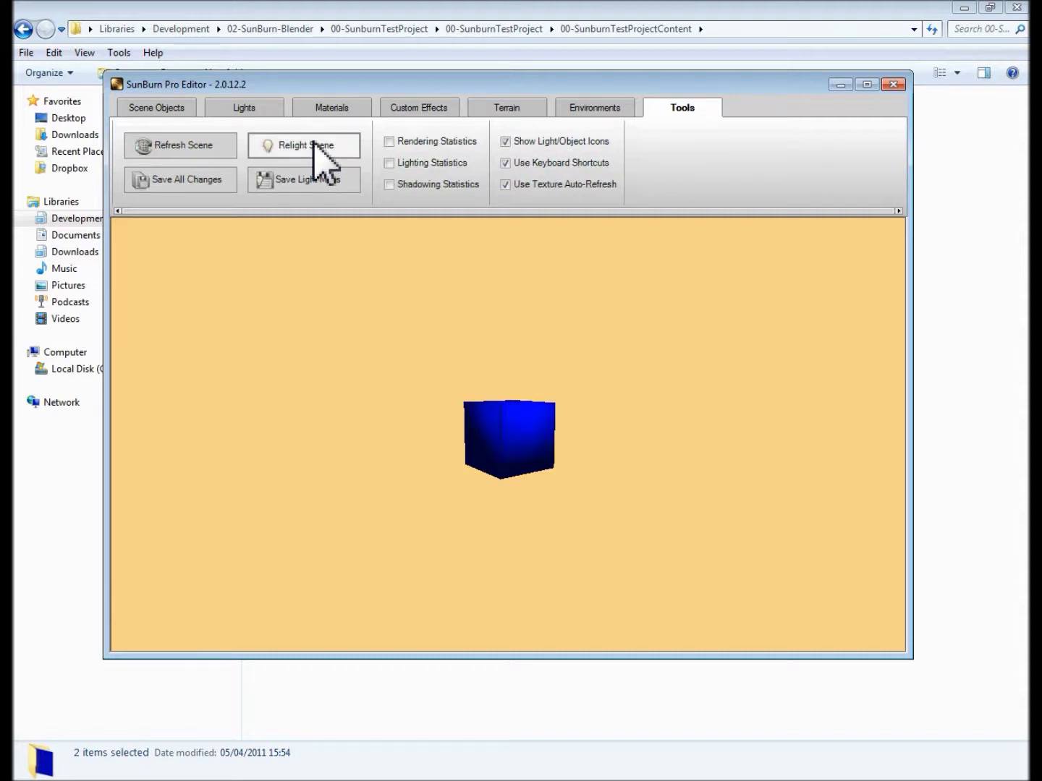
click(307, 180)
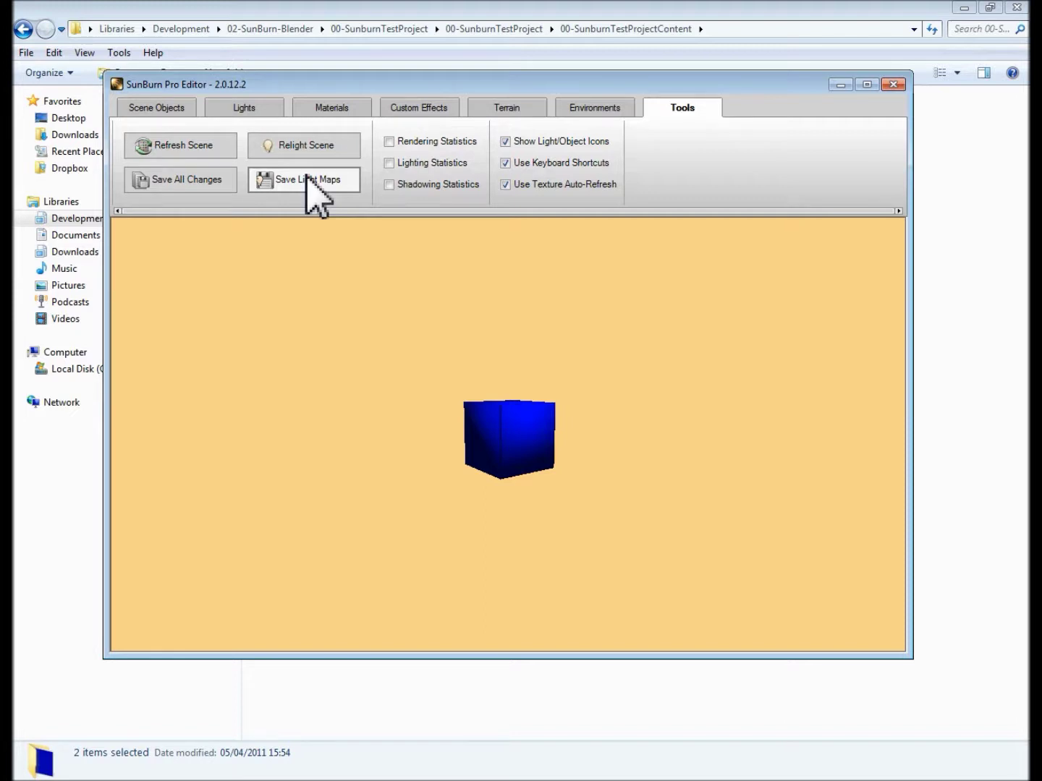
click(309, 179)
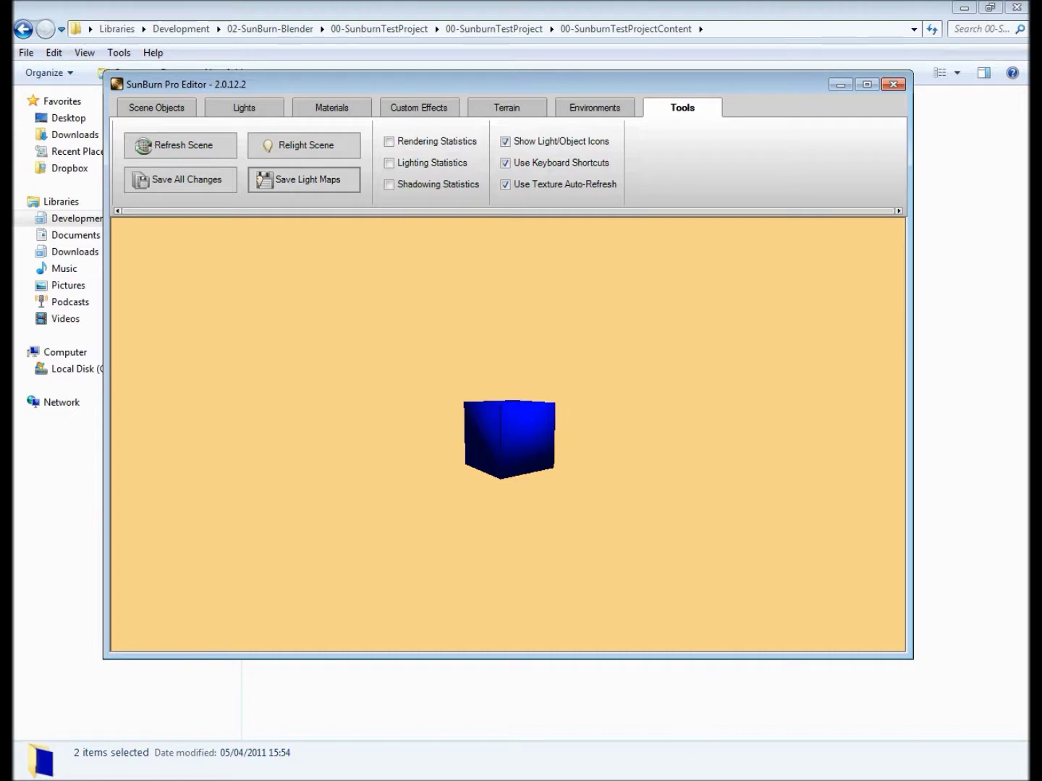